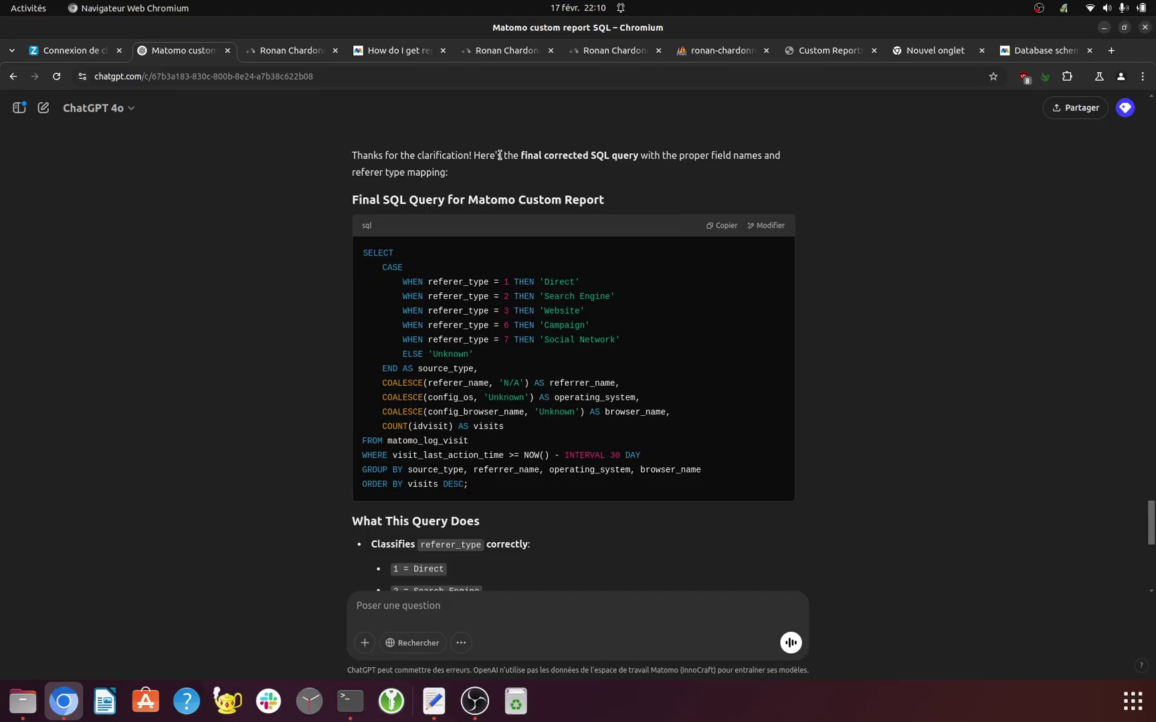
Step: Review the SQL query results in phpMyAdmin and the referer_type definitions in Matomo's database schema documentation
click(728, 56)
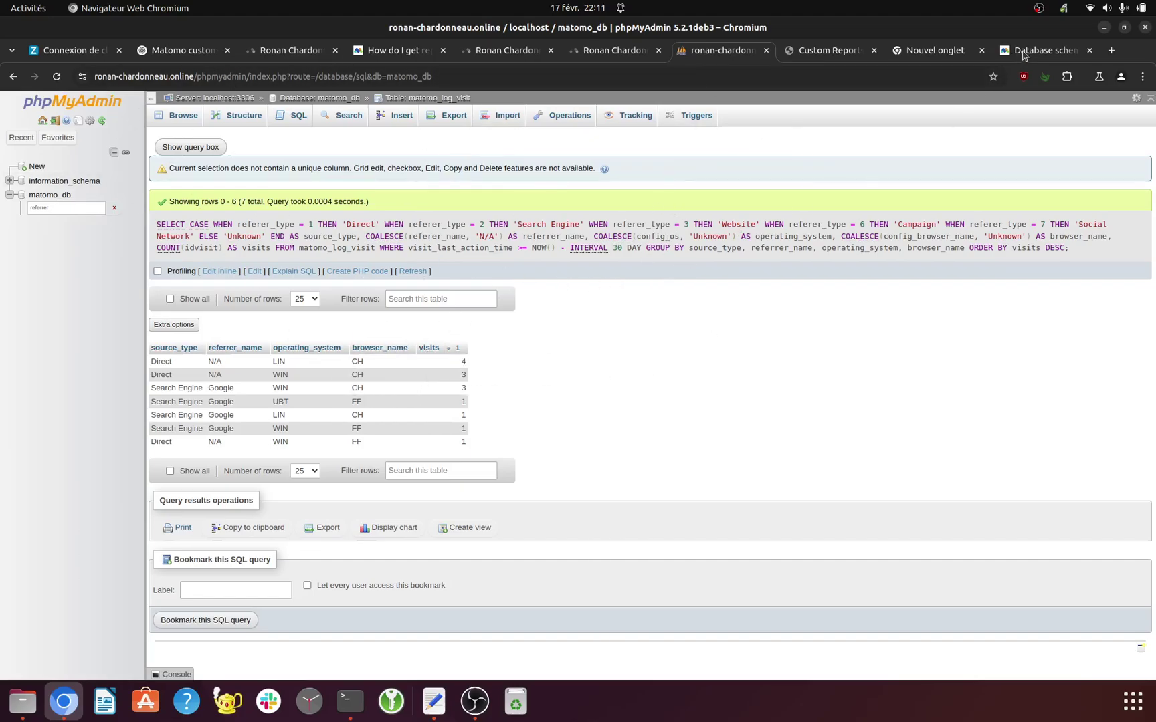
click(1025, 52)
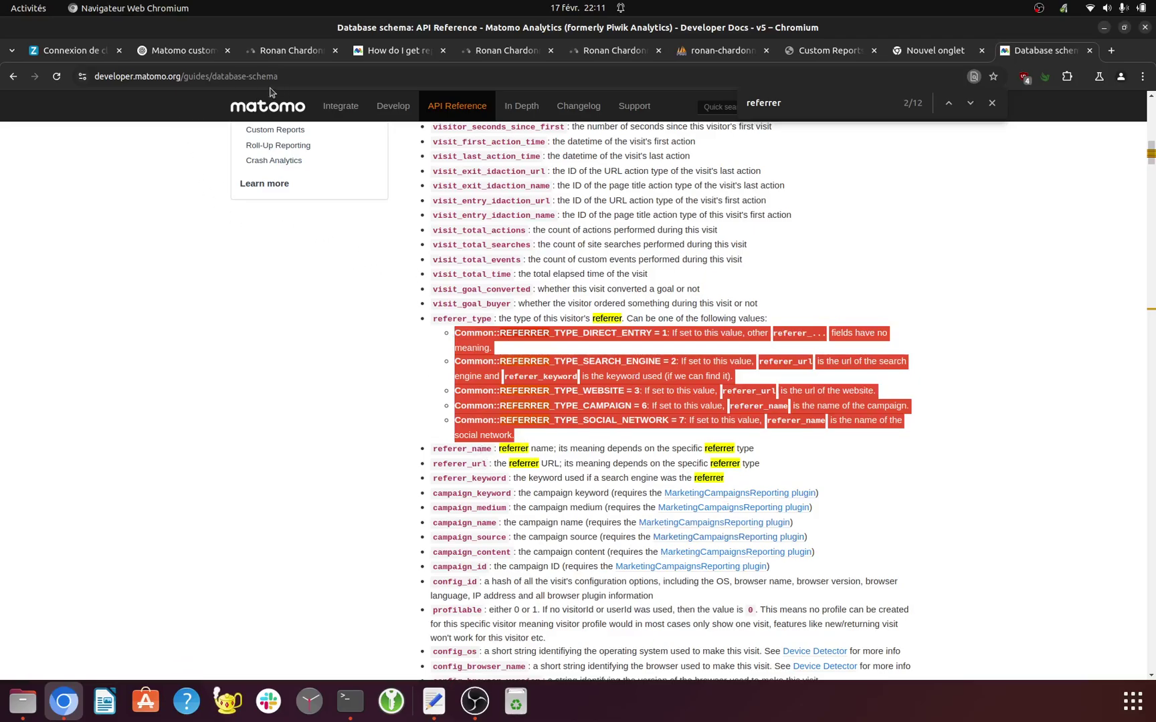
click(725, 51)
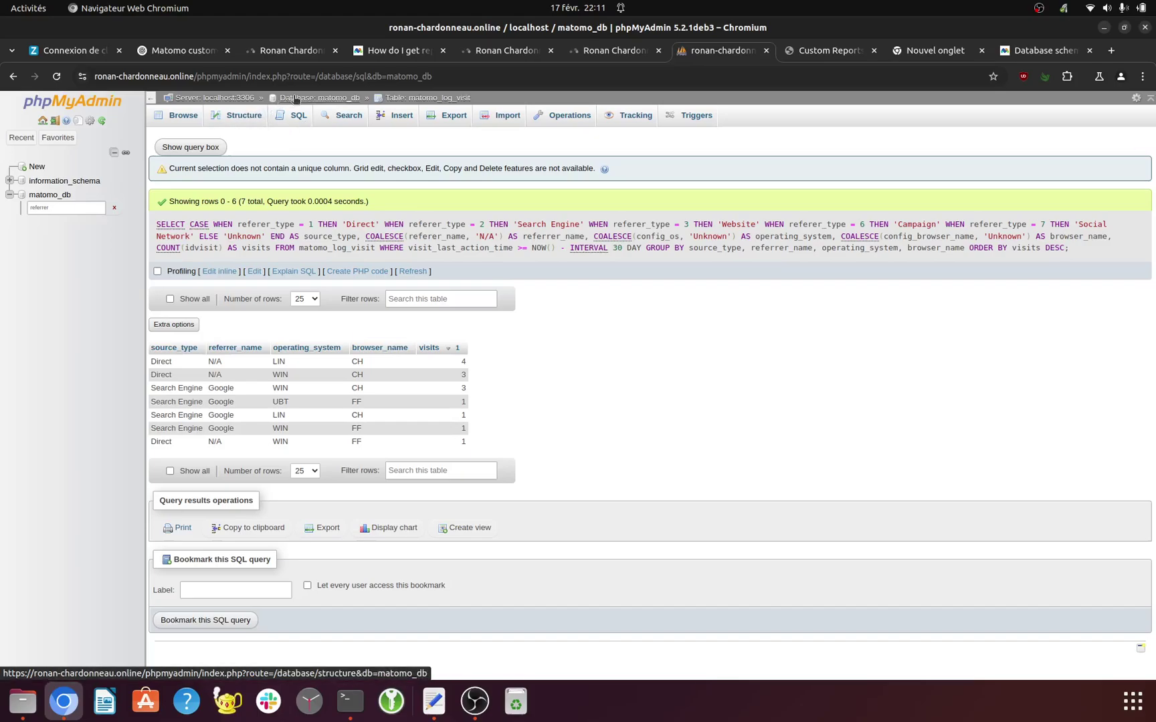
Step: Open the matomo_db database in a new tab and browse the matomo_log_visit table through to its referer and browser columns
right_click(295, 99)
click(332, 111)
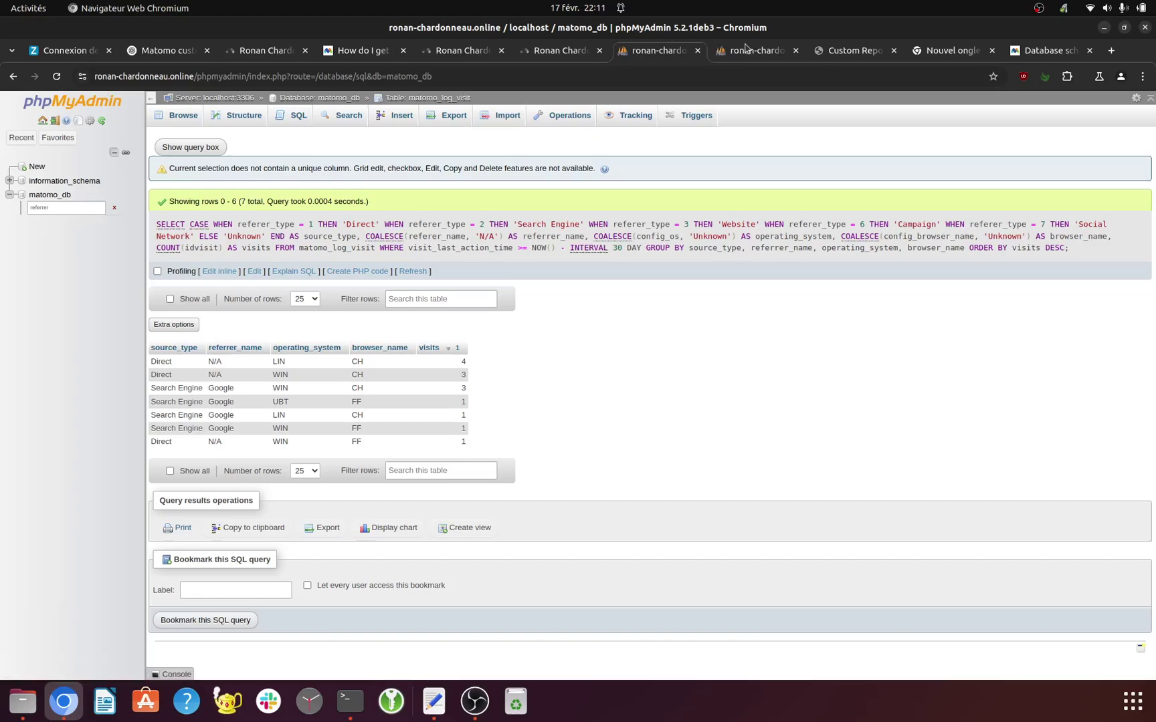
click(746, 48)
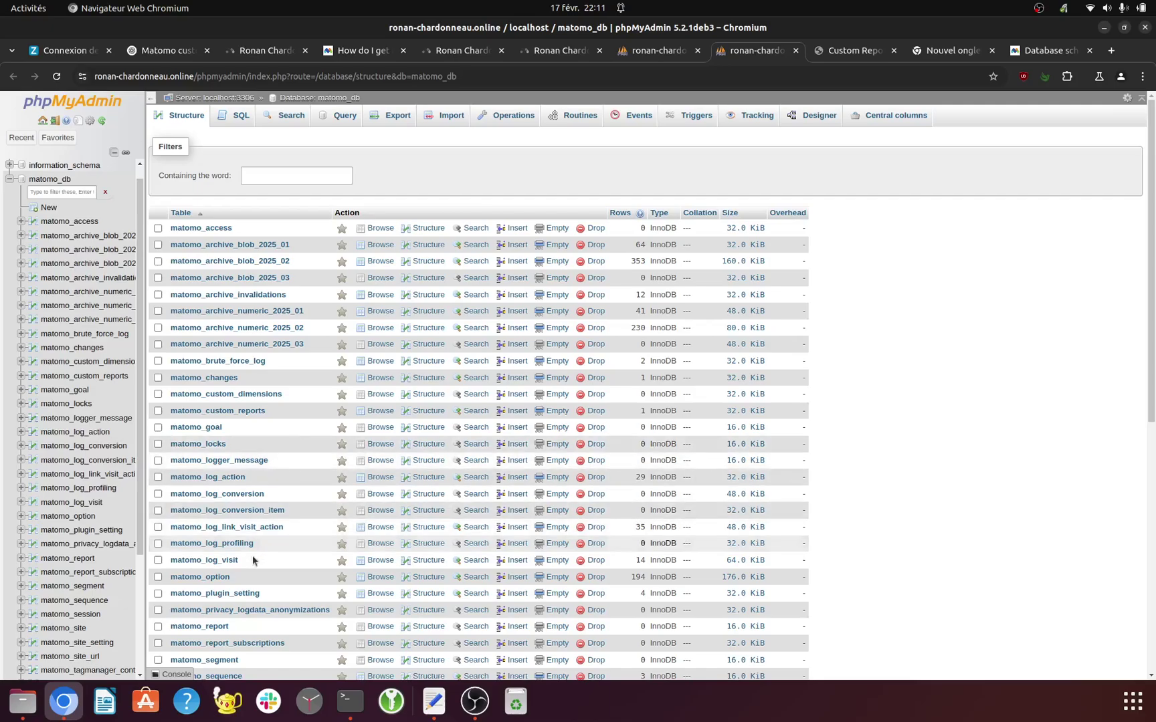
click(379, 561)
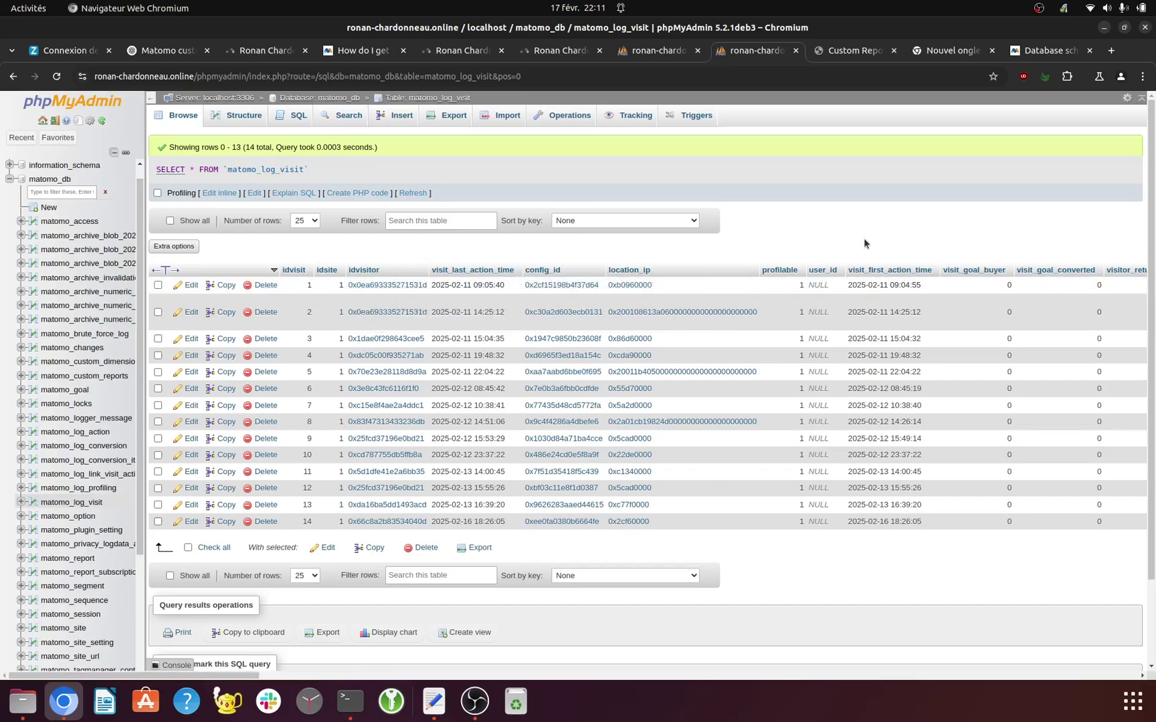
scroll(864, 238, right, 9)
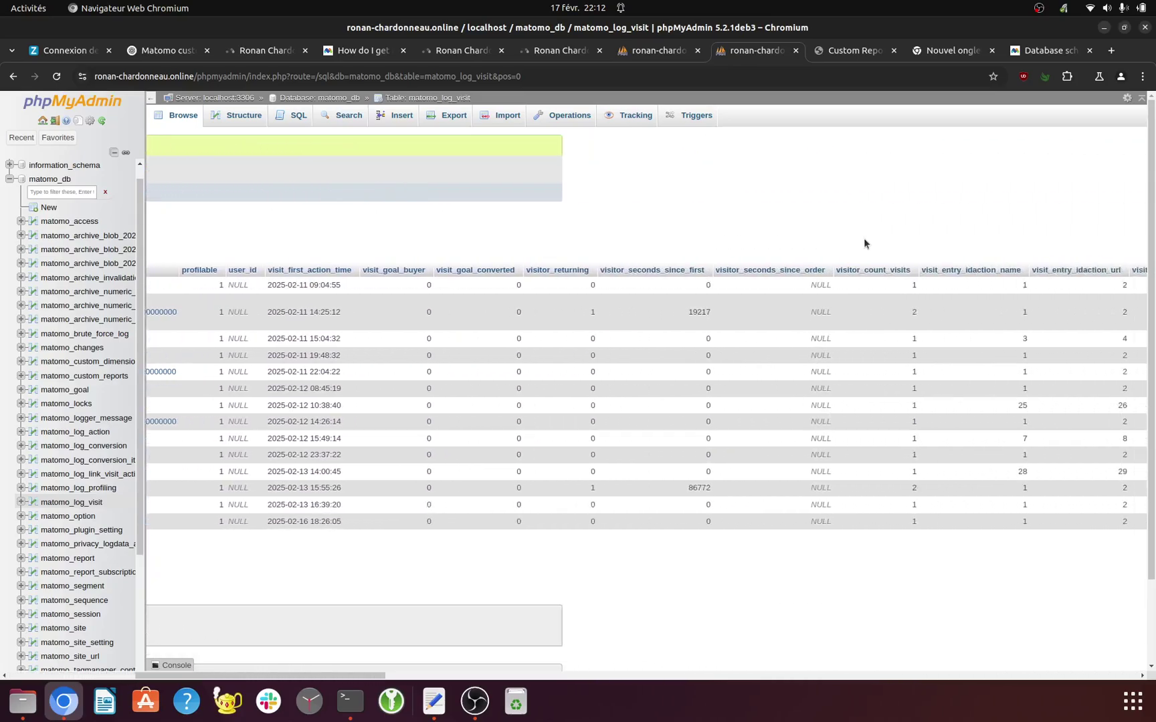
scroll(863, 240, right, 10)
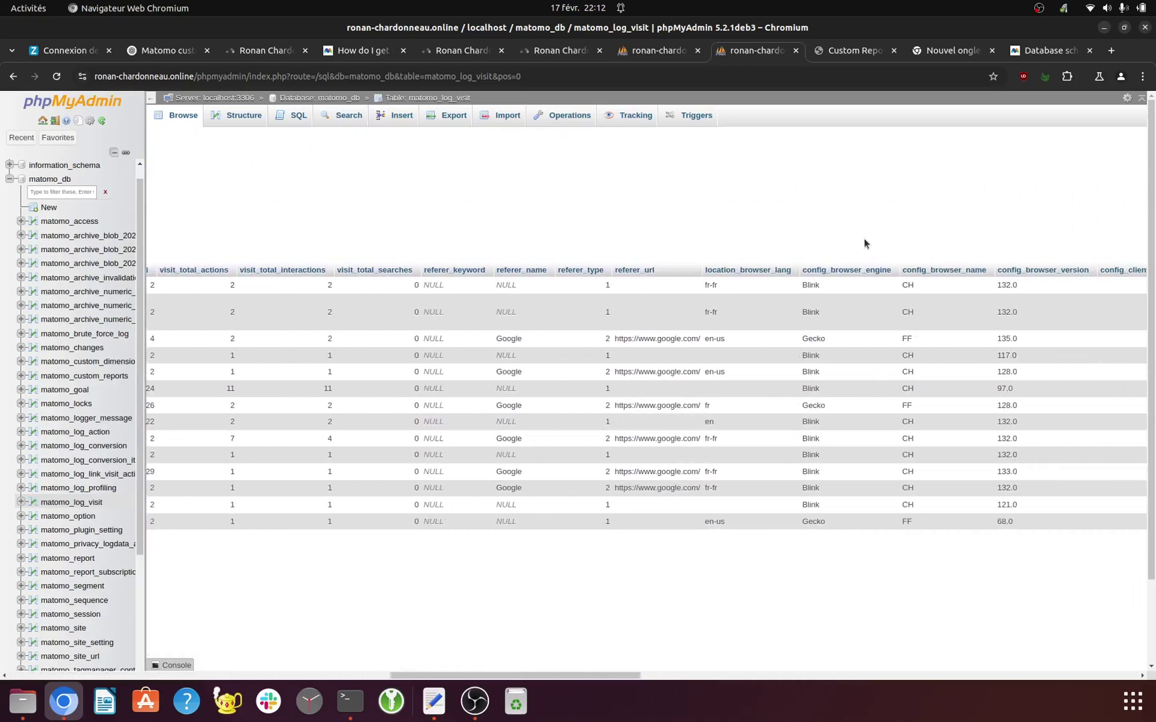
scroll(863, 242, right, 5)
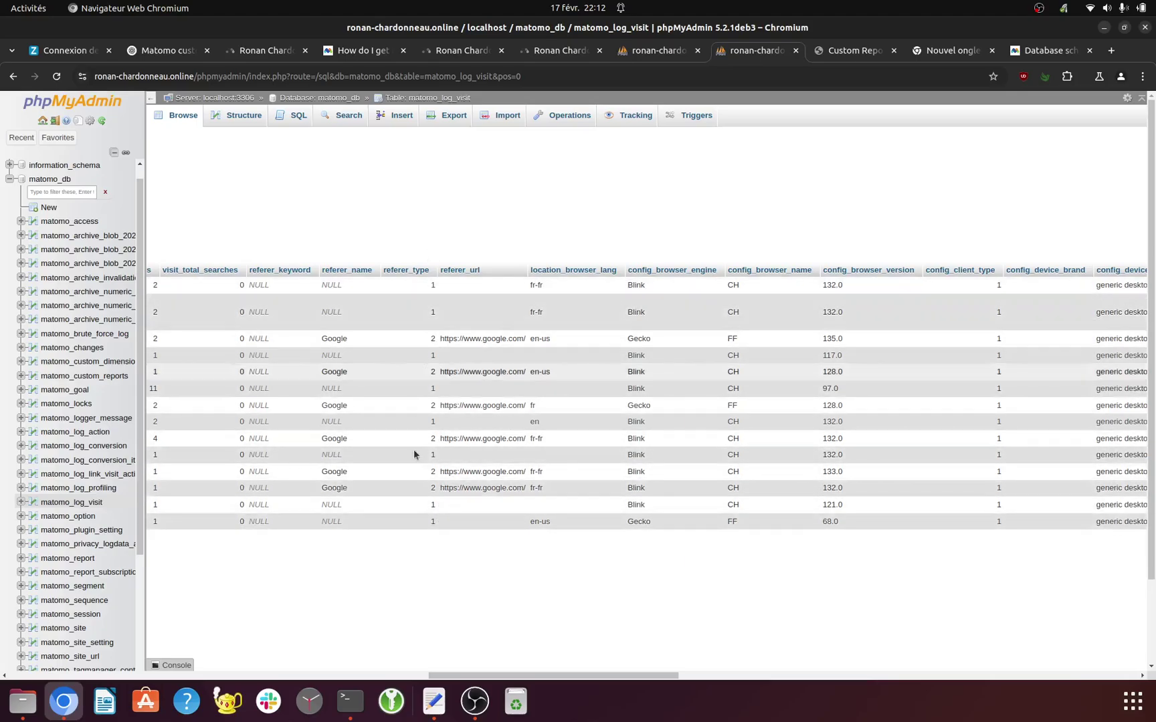
Step: Check the referer_type values and the referer_name field in Matomo's database schema documentation
click(1046, 50)
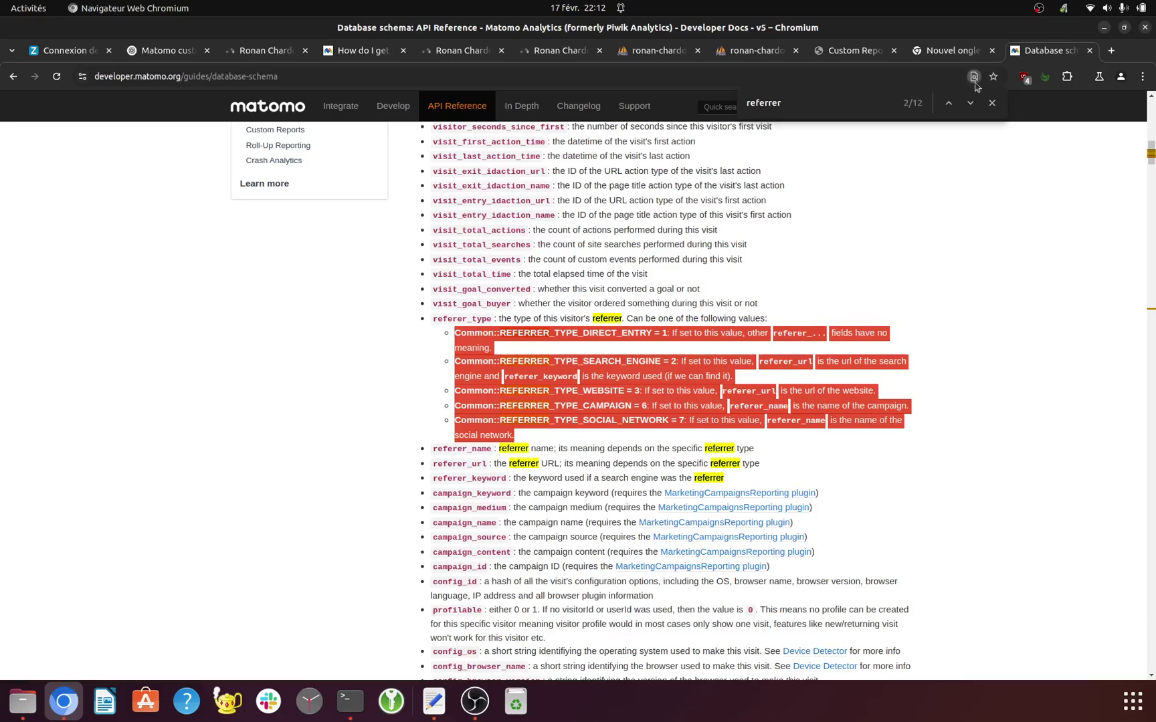
click(591, 373)
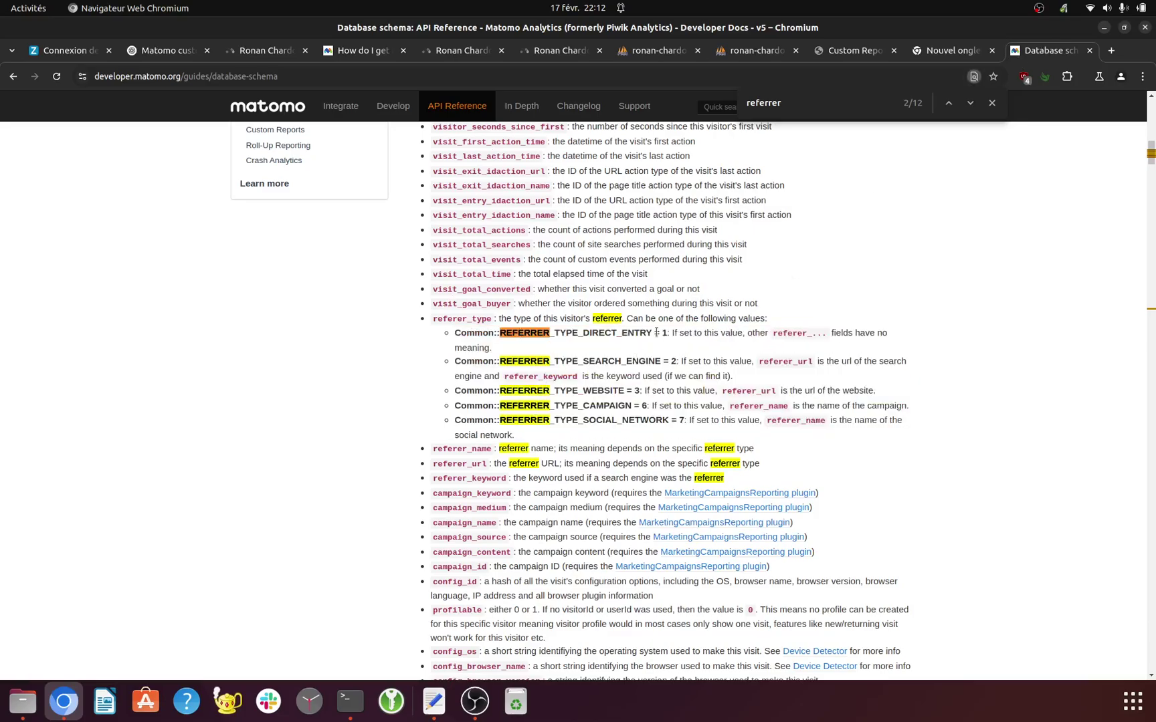
drag(657, 332, 667, 333)
drag(433, 464, 492, 449)
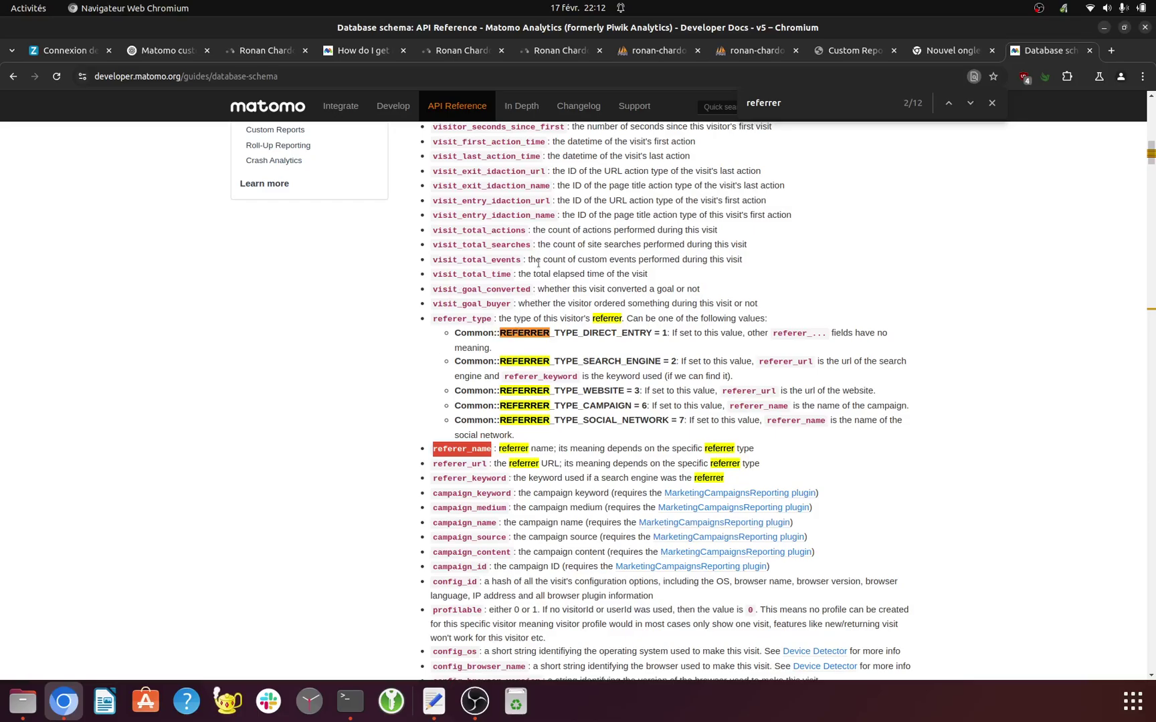
Step: Compare the phpMyAdmin query results with the direct entry visits in Matomo's Channel Type / Referrer name / OS custom report
click(667, 55)
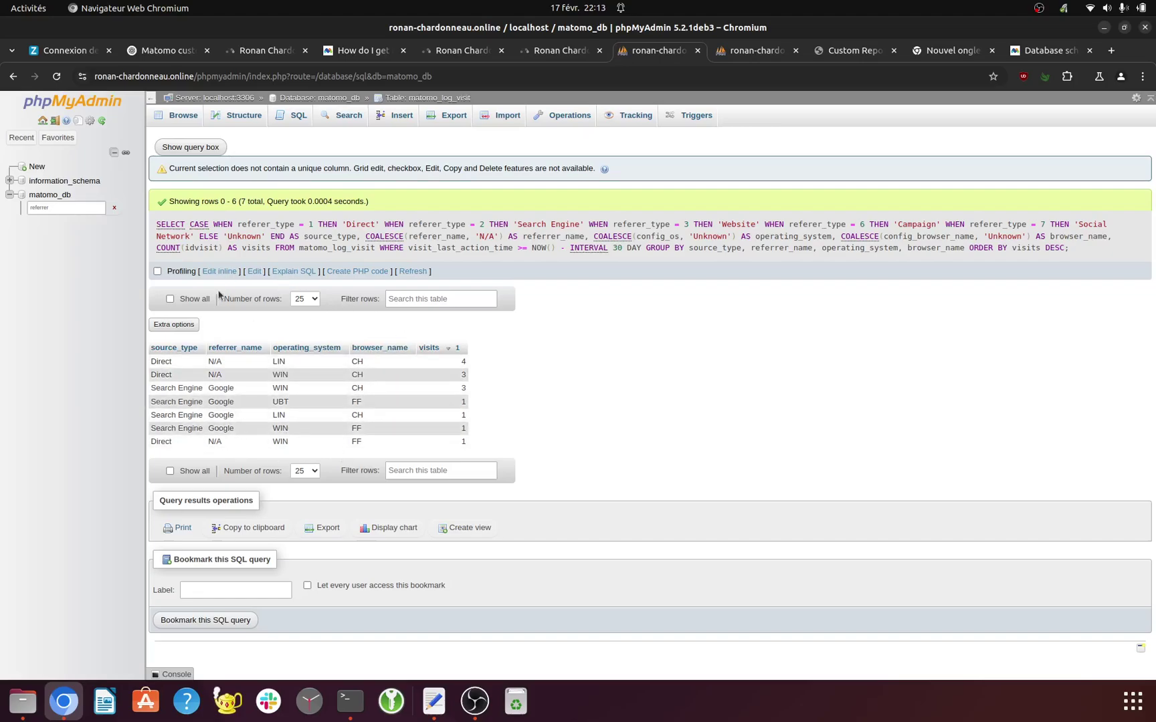
click(520, 54)
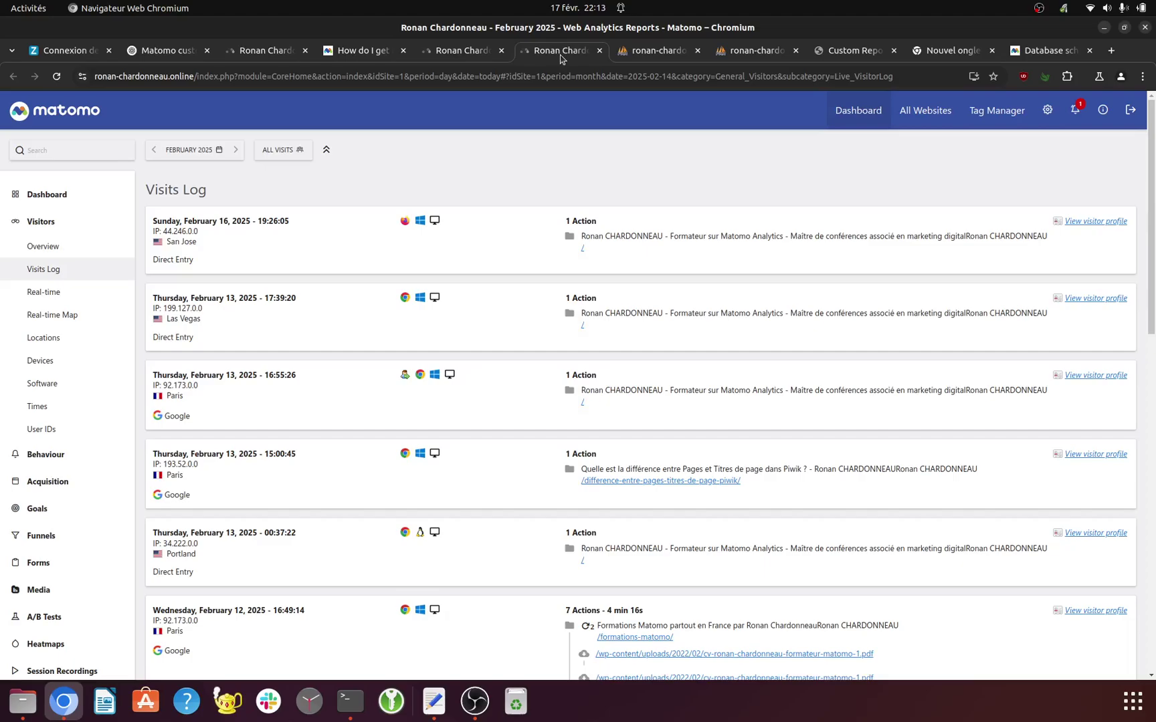
click(465, 53)
click(561, 55)
click(476, 55)
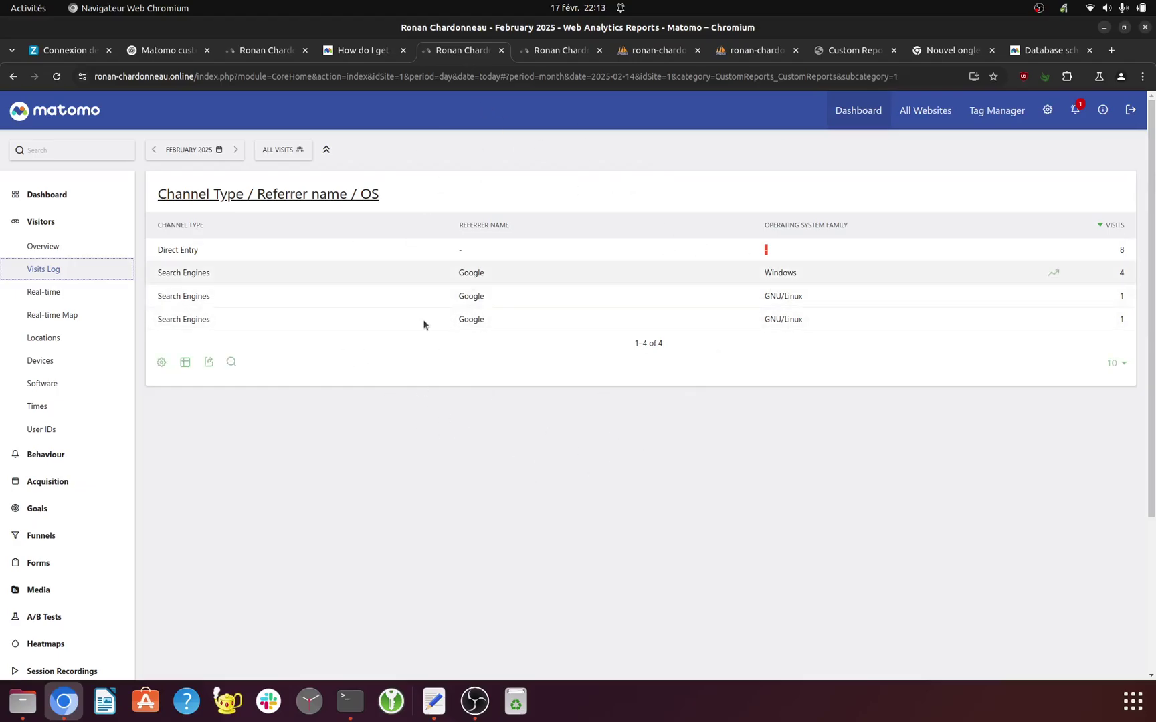
double_click(1122, 249)
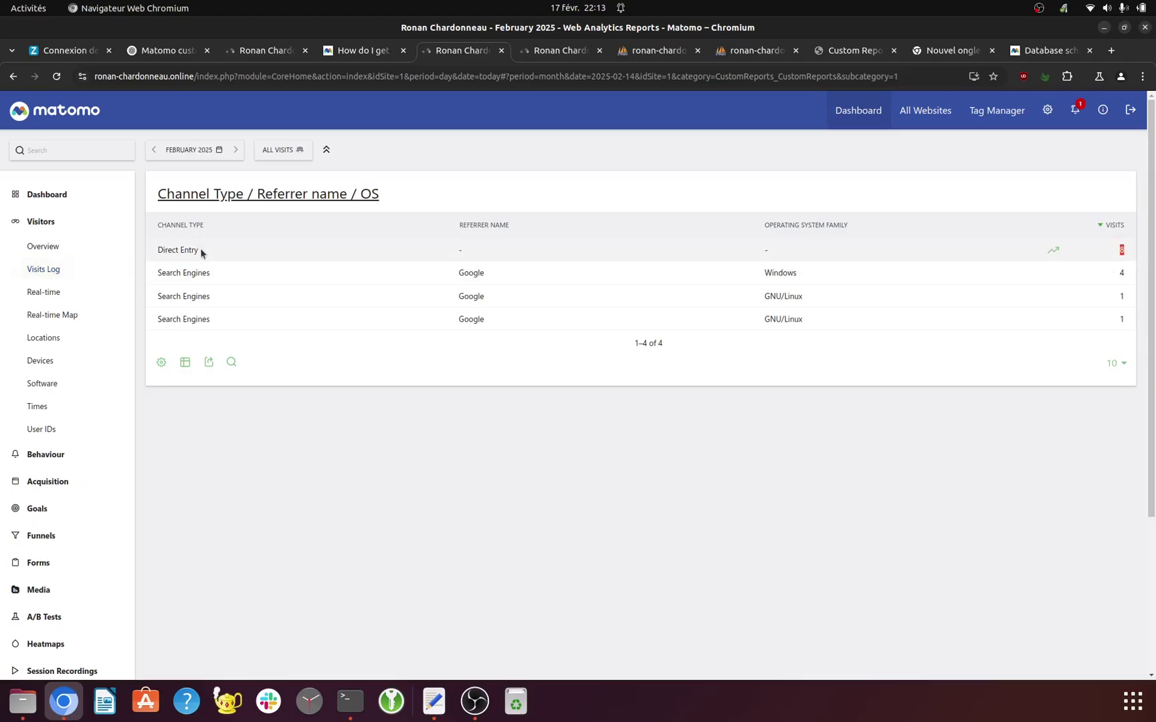
click(643, 53)
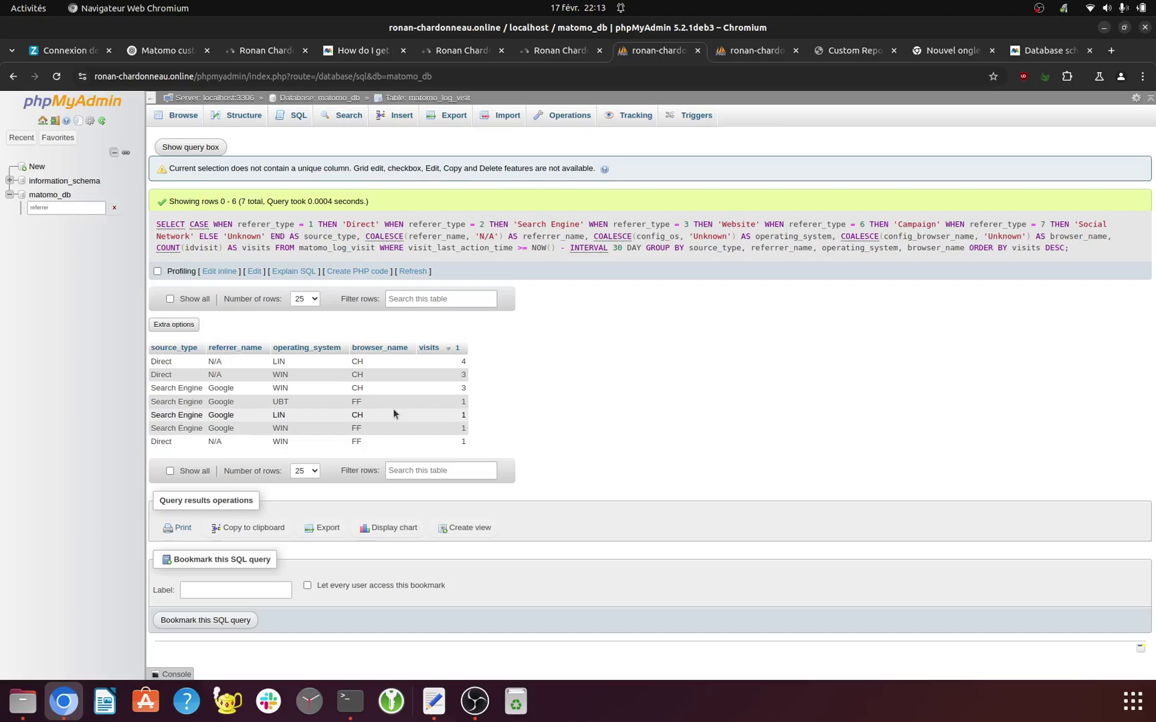
Step: Examine the initial custom report request and first SQL query in ChatGPT, checking its referer_type mapping against the Matomo schema documentation
click(154, 49)
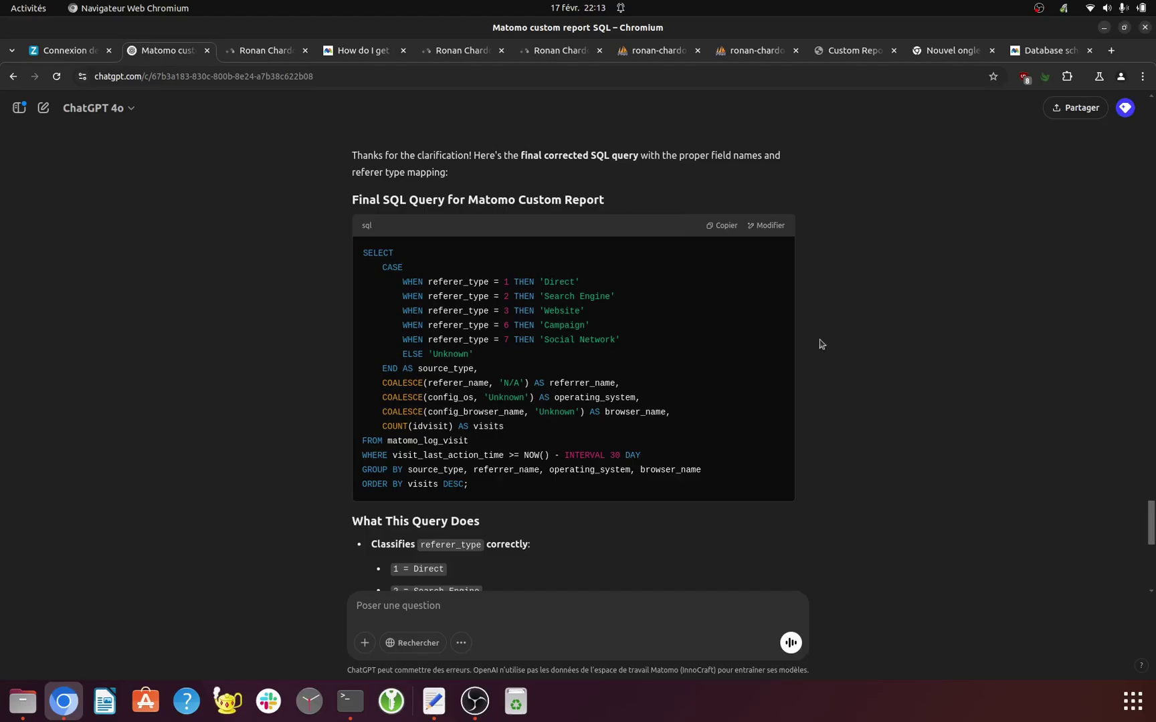
scroll(861, 376, up, 10)
drag(1148, 154, 1148, 99)
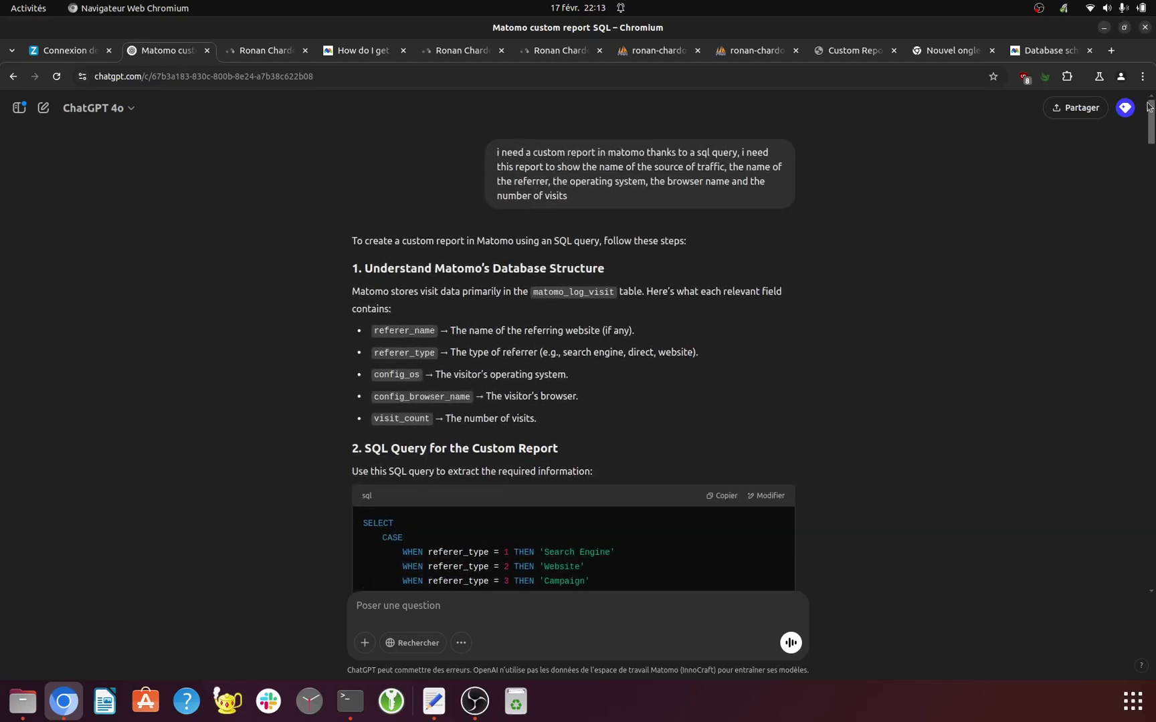
scroll(899, 286, down, 3)
scroll(900, 289, up, 2)
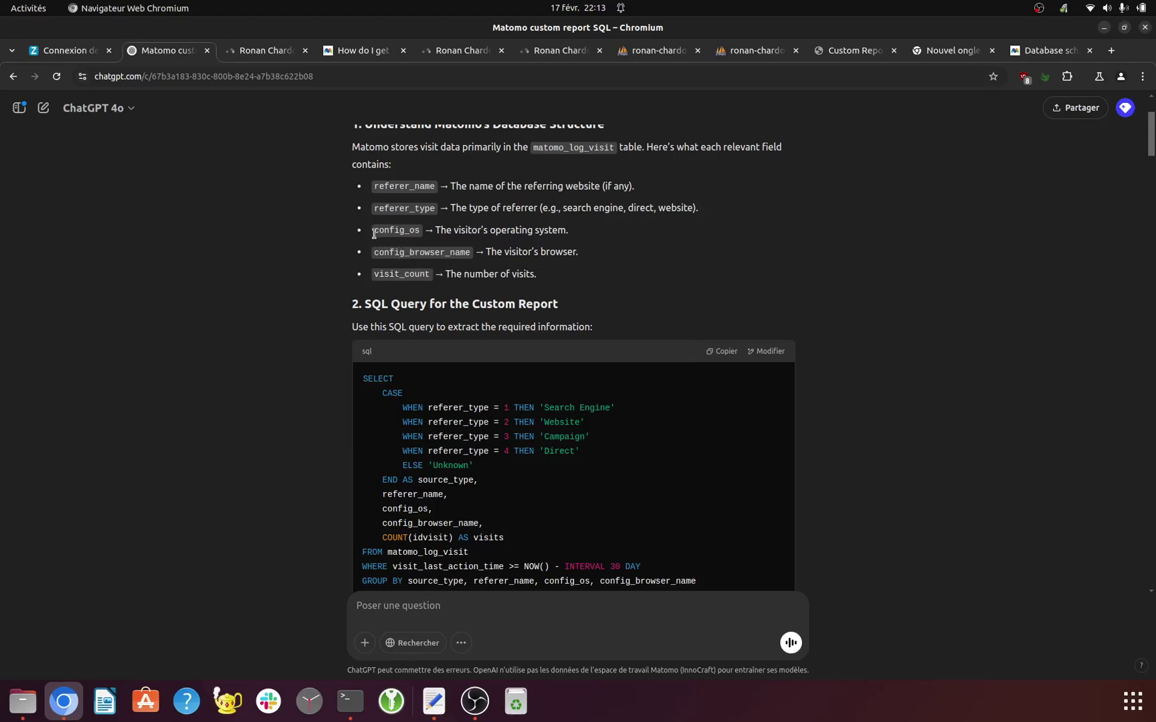
drag(374, 234, 461, 251)
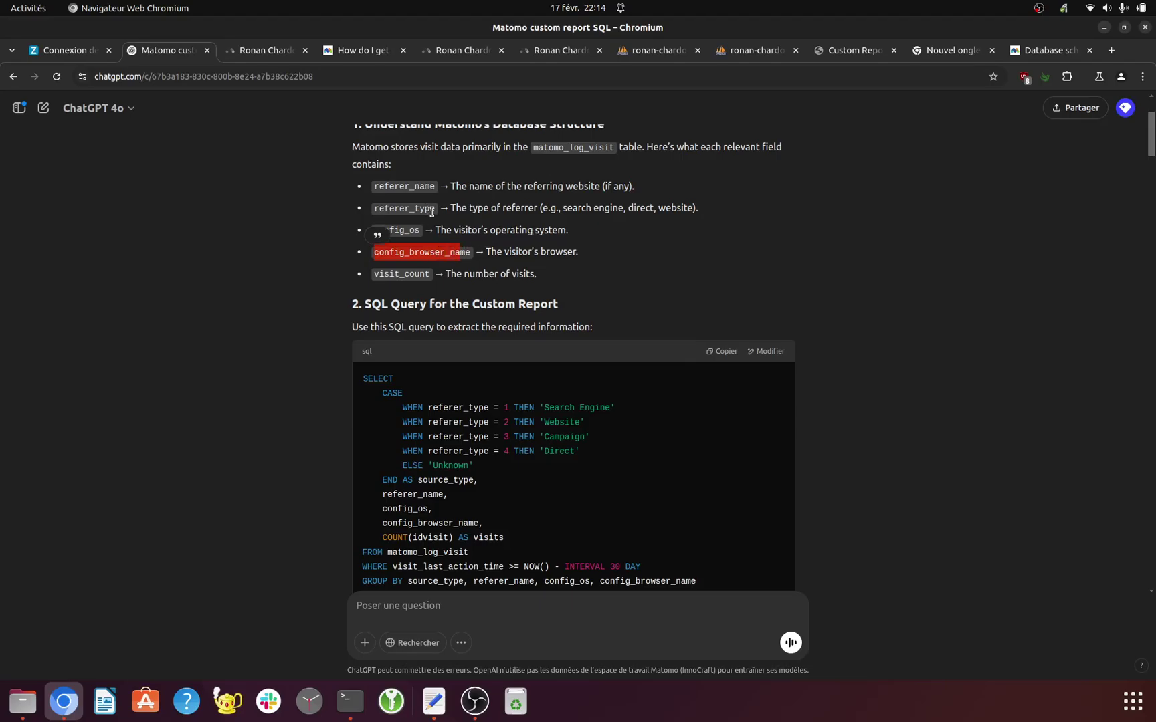
scroll(530, 325, down, 3)
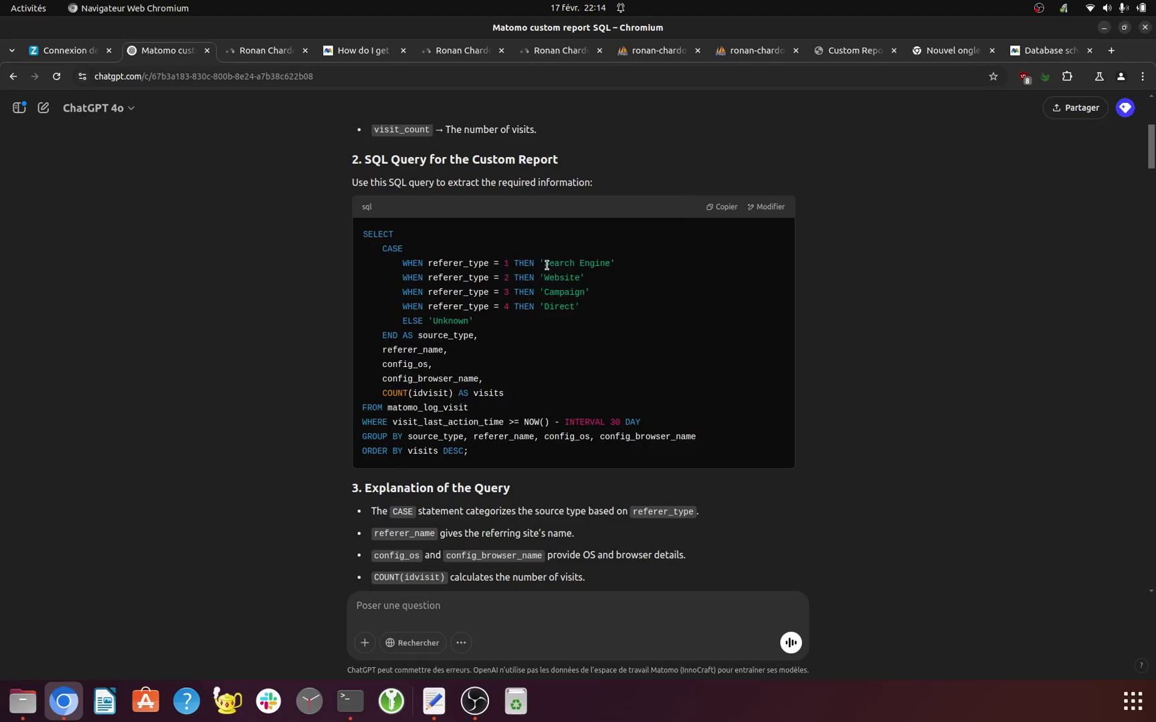
drag(547, 263, 606, 263)
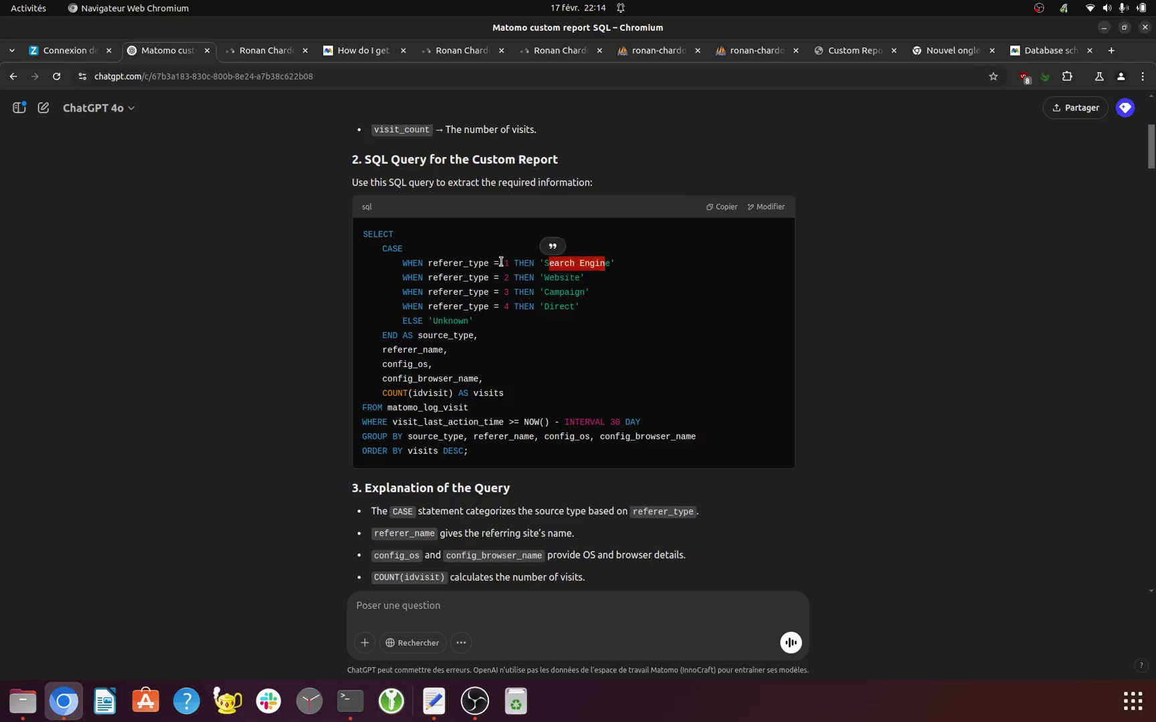
click(1036, 54)
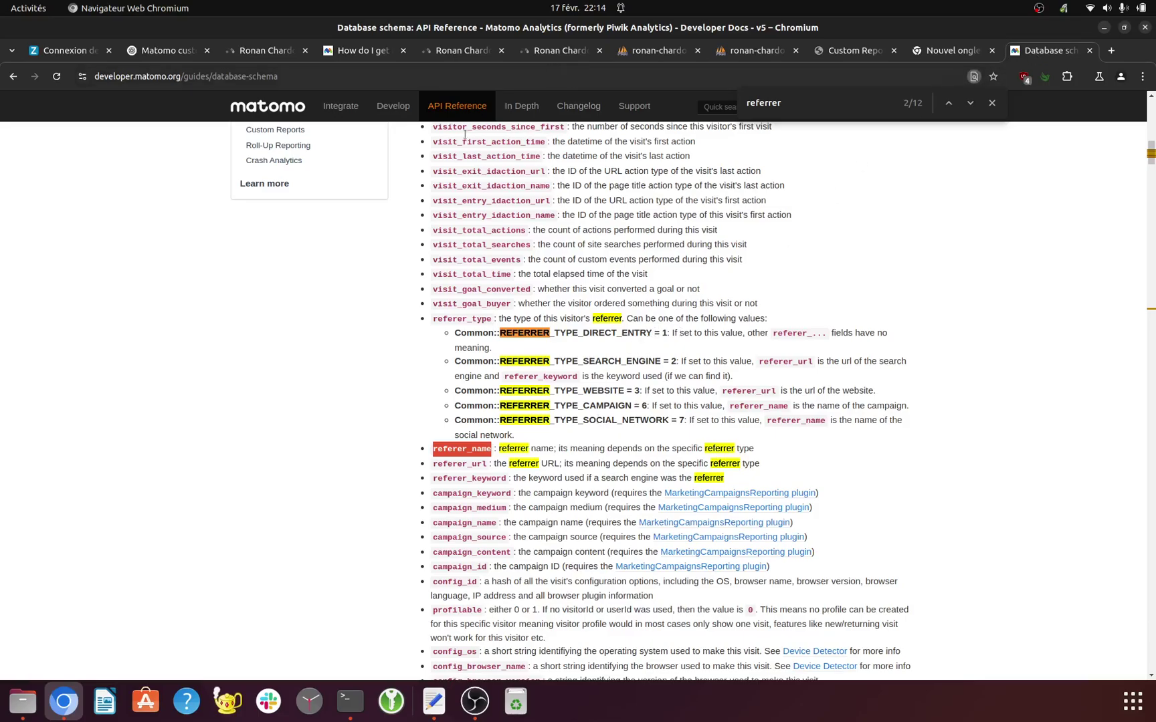
click(365, 59)
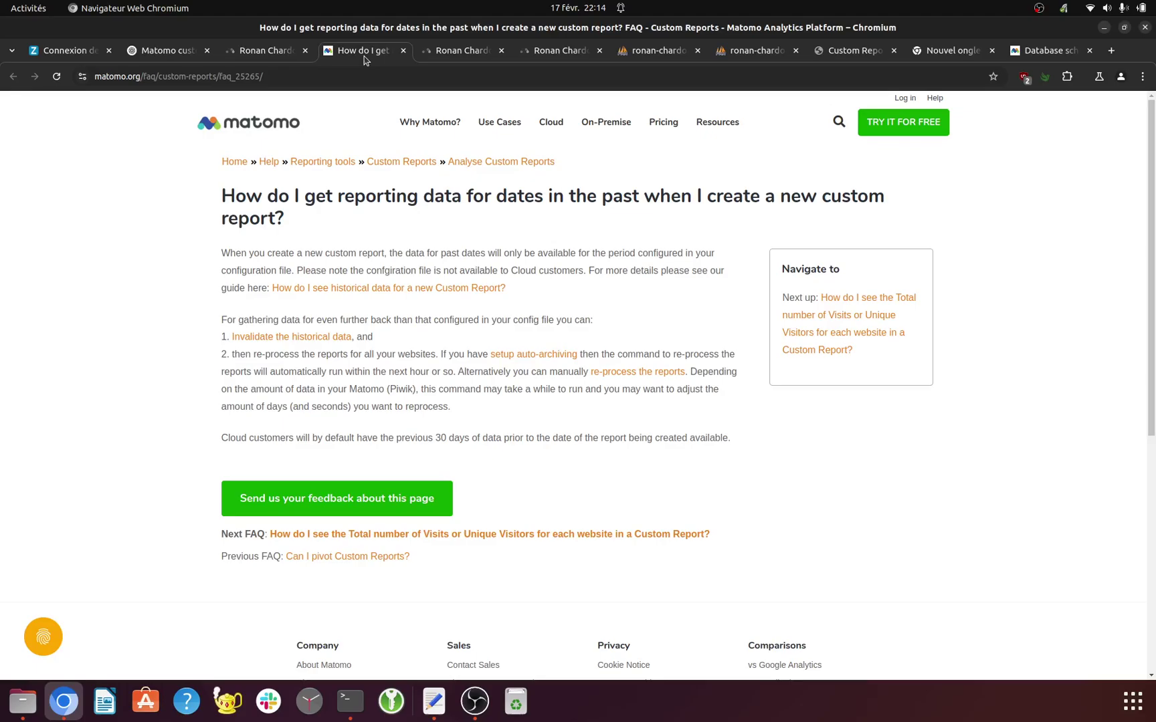
Step: Read through the rest of the ChatGPT conversation, from the pasted table structure and referer_type corrections to the final SQL query
click(163, 60)
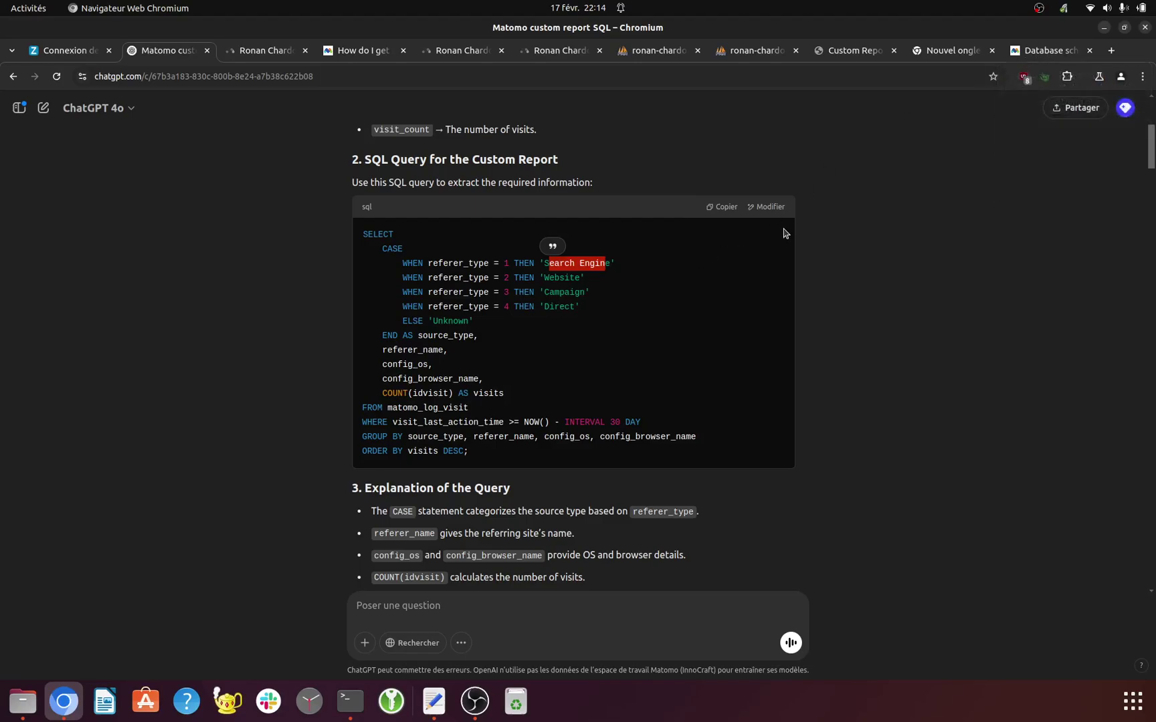
scroll(804, 351, down, 8)
scroll(806, 414, down, 13)
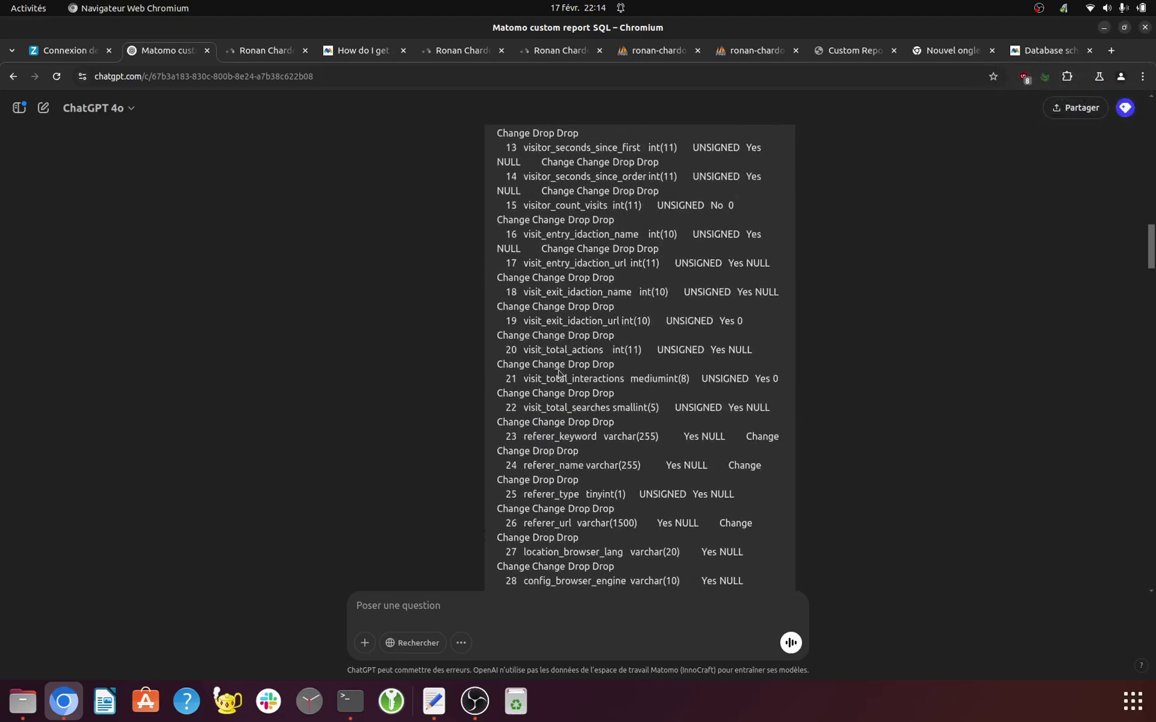
scroll(593, 479, down, 9)
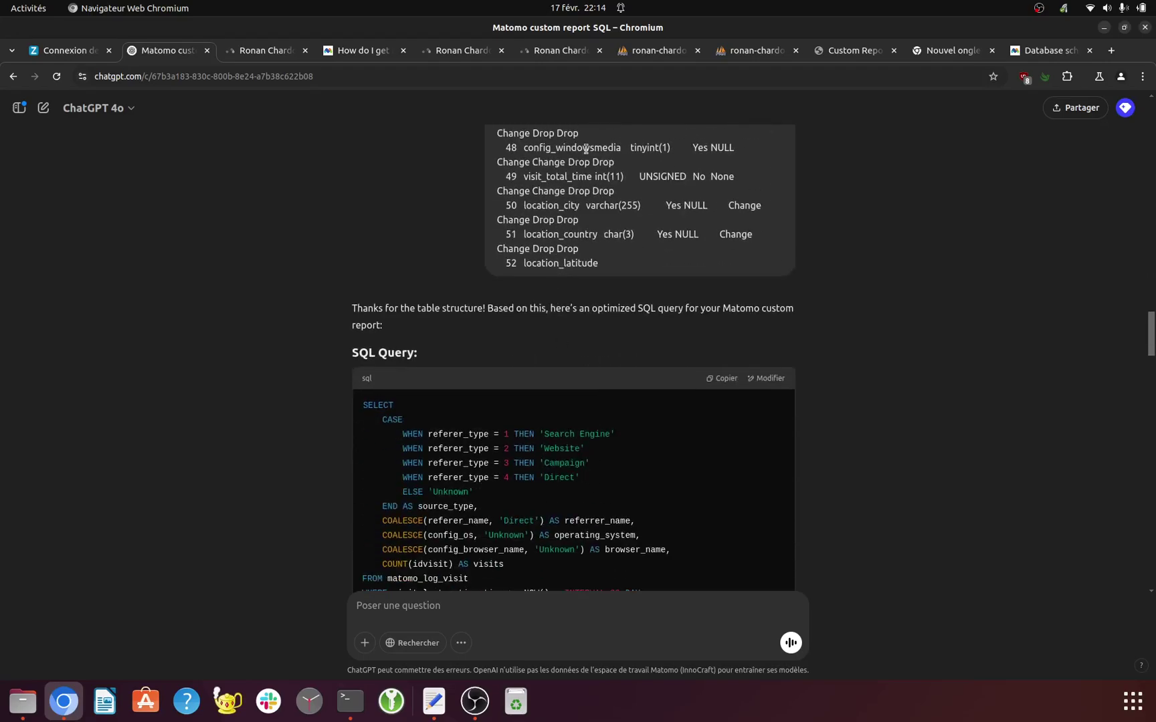
scroll(647, 322, down, 4)
scroll(623, 343, up, 2)
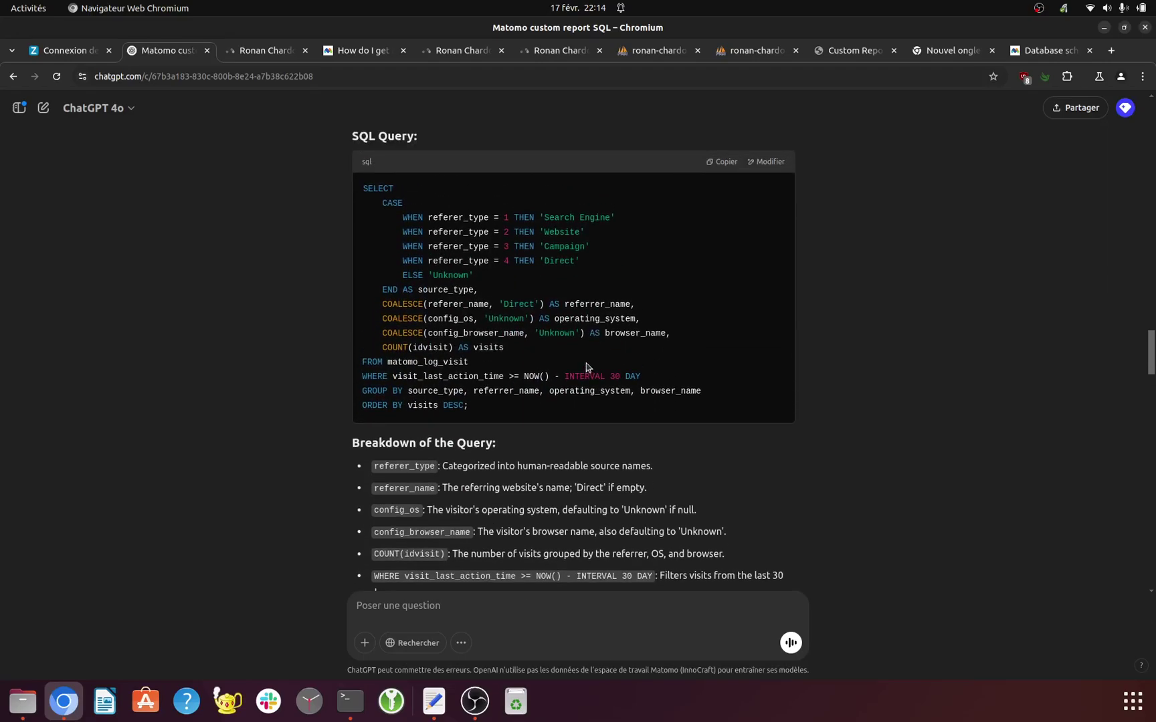
scroll(589, 370, down, 8)
scroll(523, 408, down, 3)
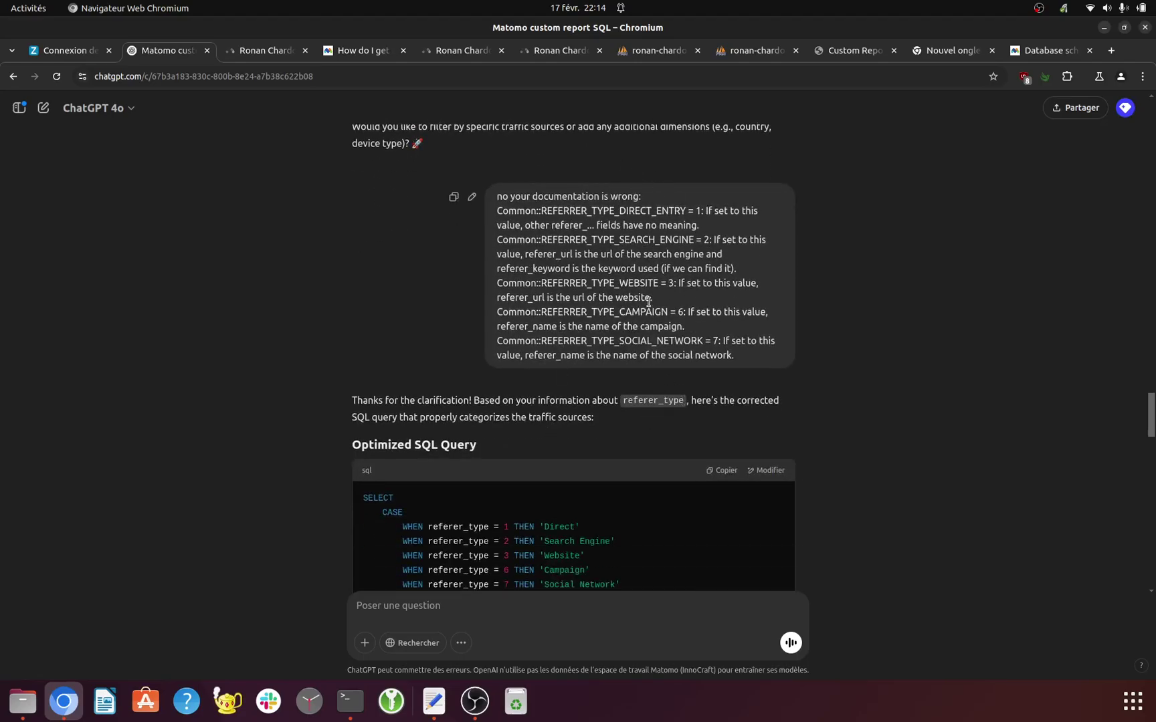
scroll(604, 237, down, 1)
scroll(604, 237, down, 20)
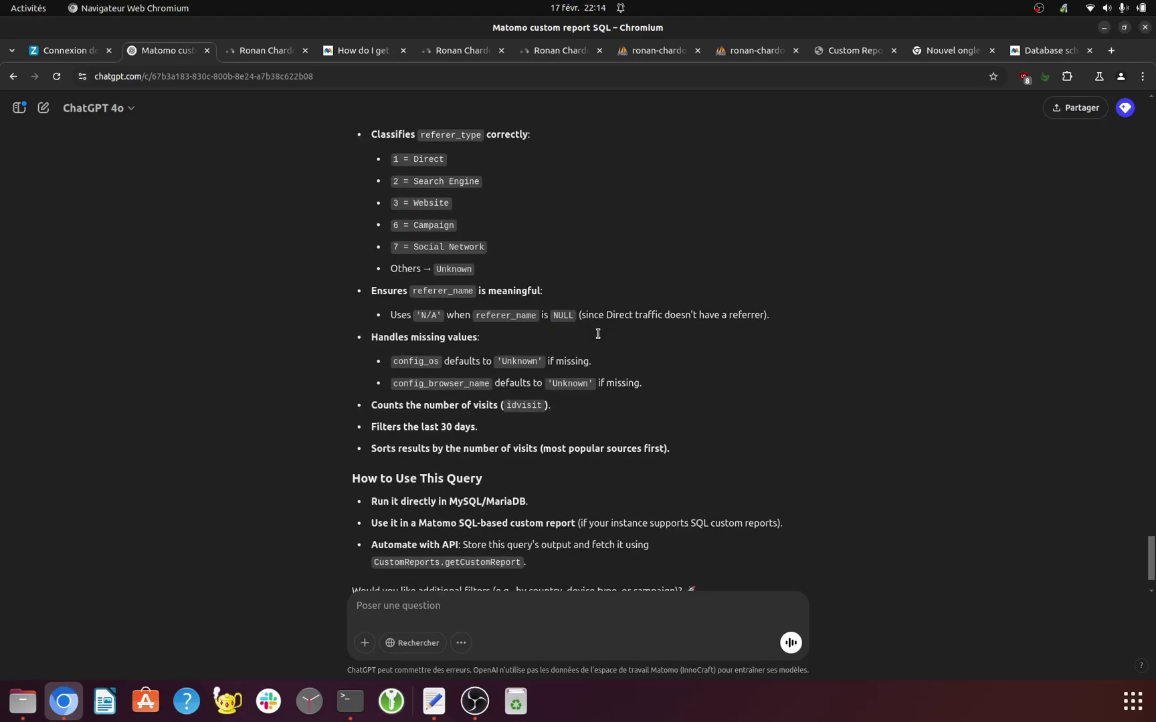
scroll(600, 337, up, 10)
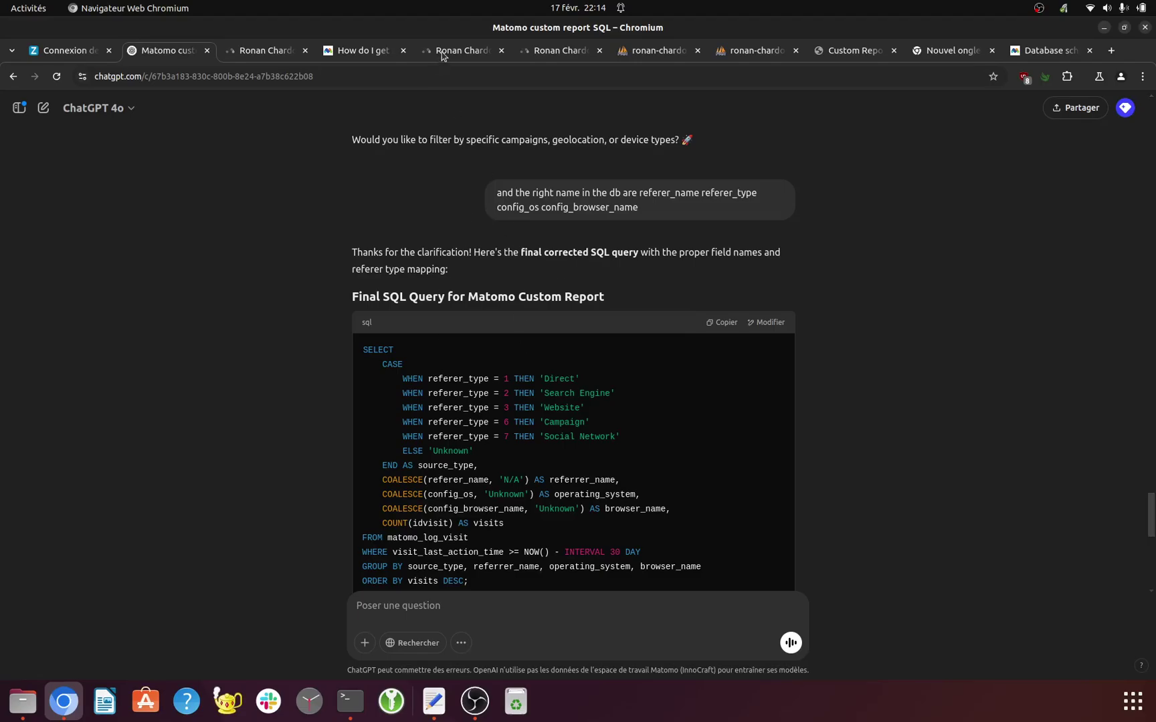
Step: Review Matomo's custom report and Visits Log, and return to ChatGPT to read the final query's explanation
click(443, 53)
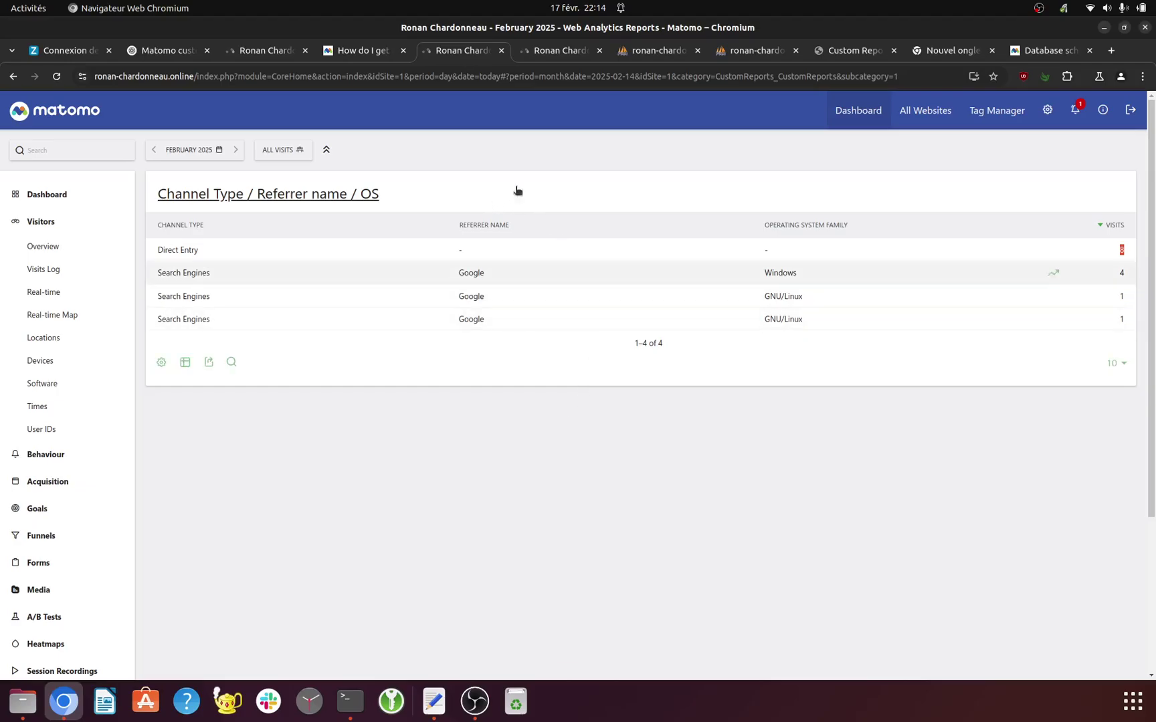
click(544, 53)
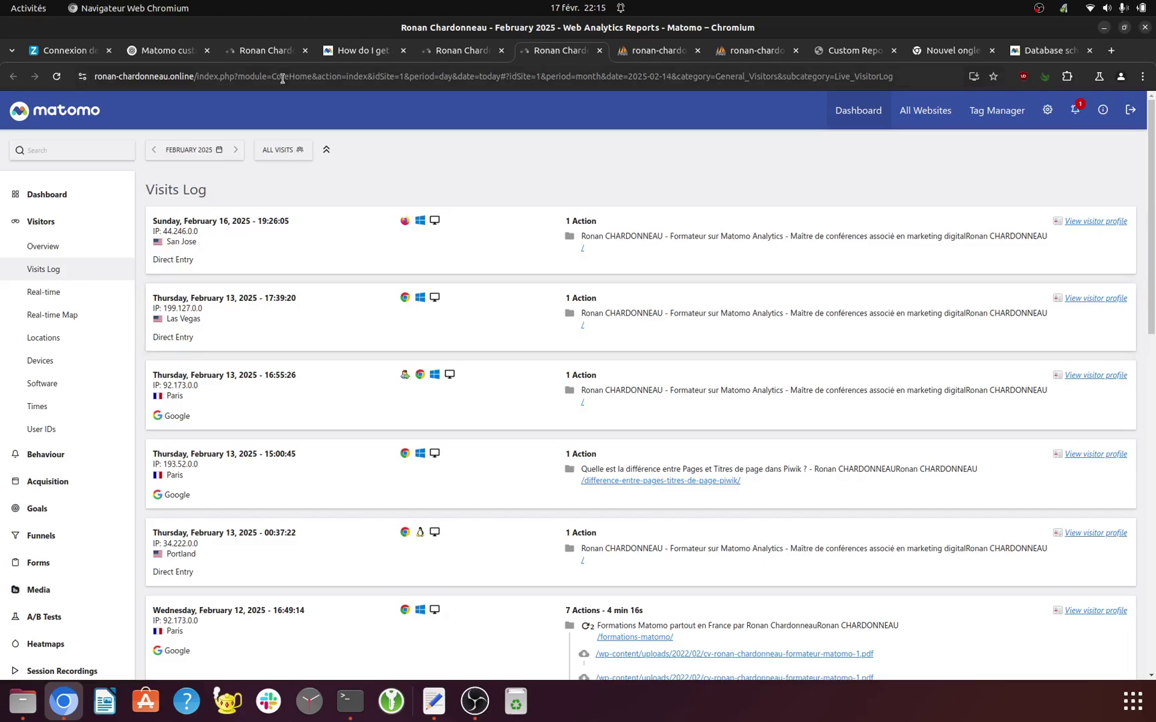
click(189, 50)
scroll(611, 331, down, 8)
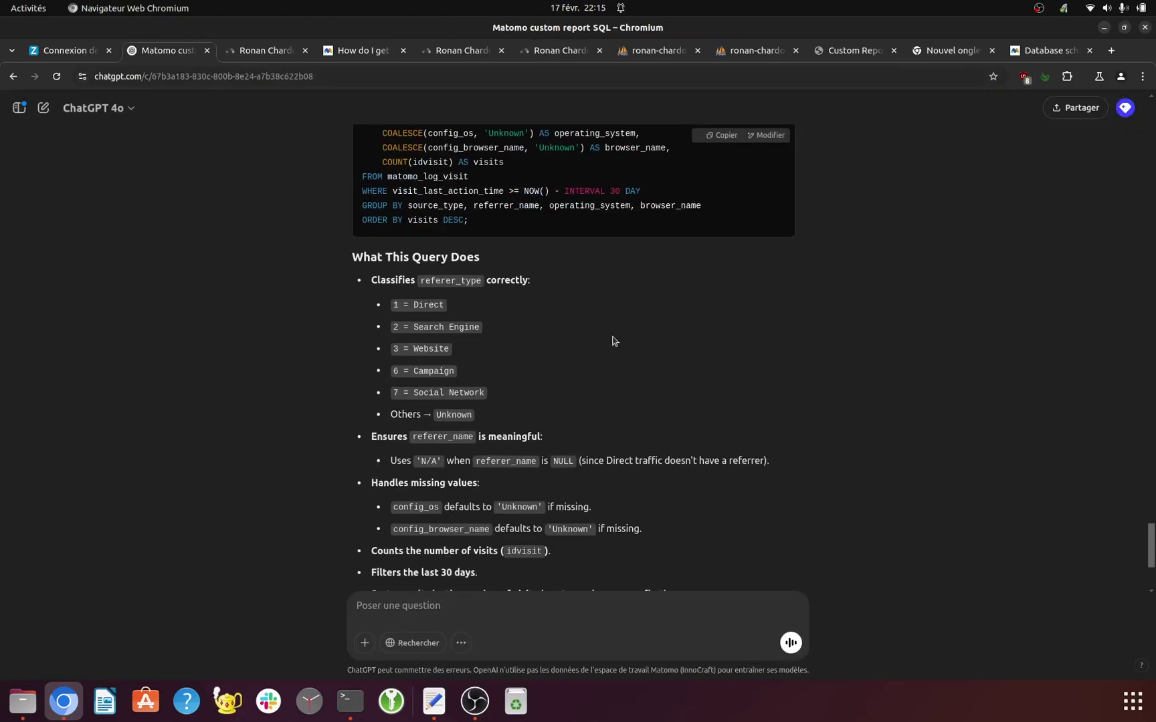
Step: Examine the referer_type, referer_name and config_browser_name lines in ChatGPT's final SQL query, and compare them with the matomo_log_visit columns in phpMyAdmin
scroll(611, 340, up, 8)
scroll(610, 311, down, 2)
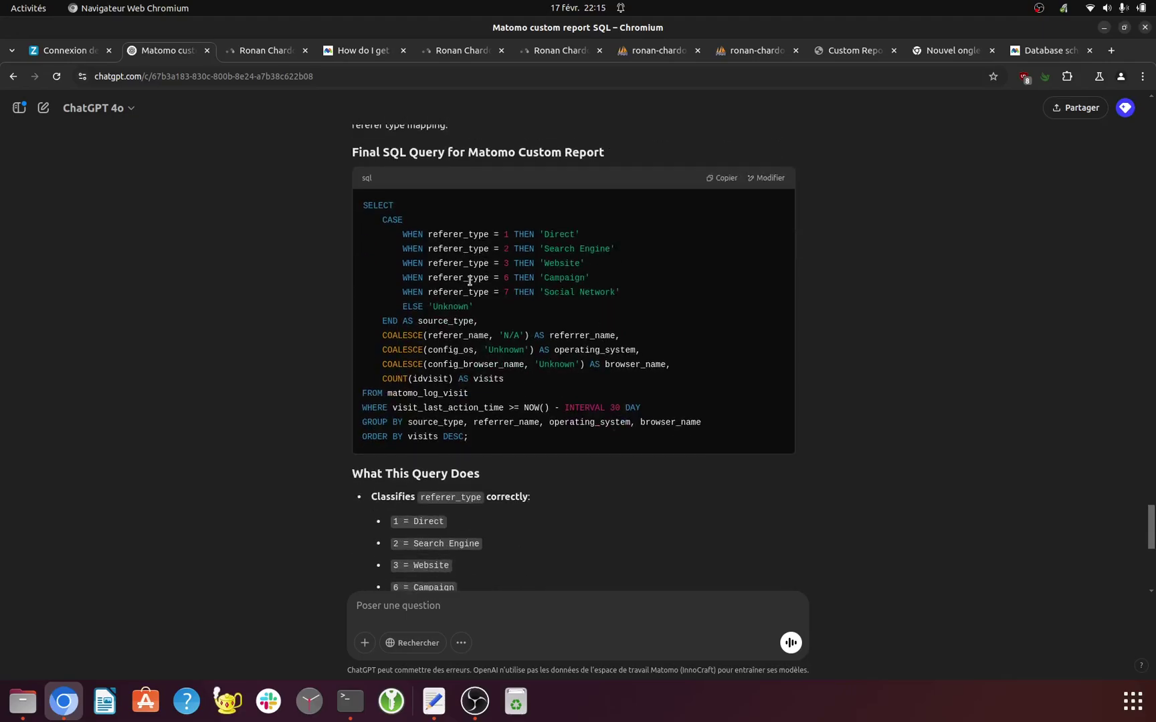
drag(619, 294, 399, 234)
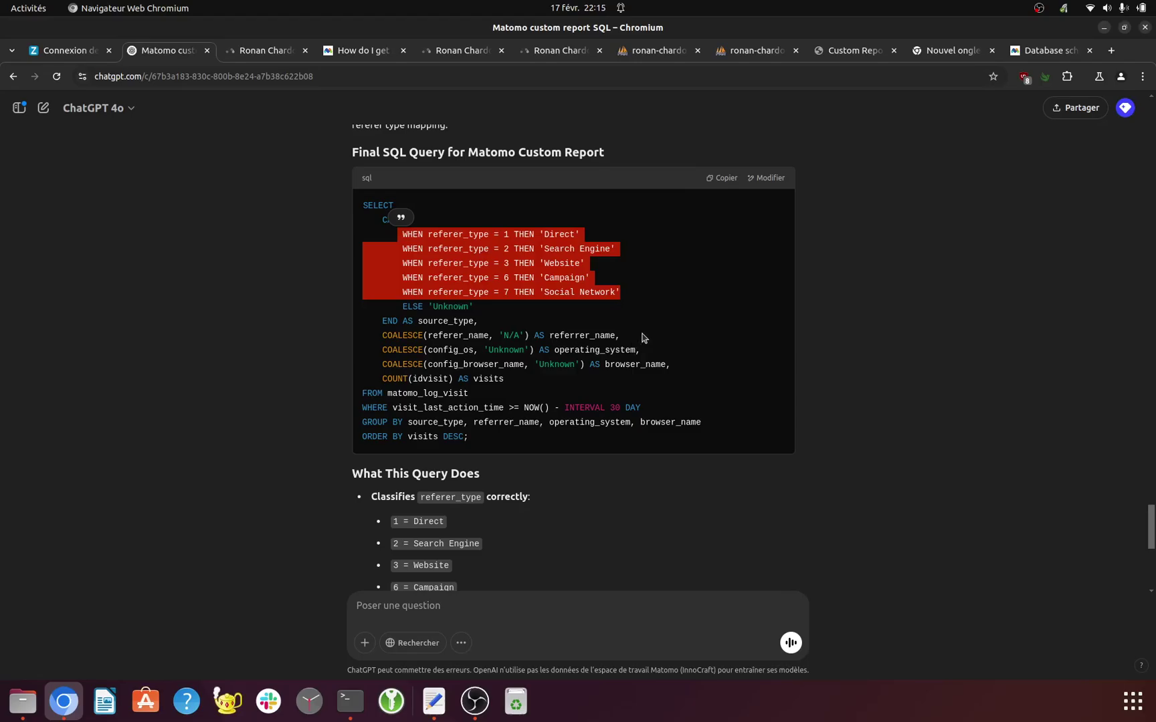
click(536, 336)
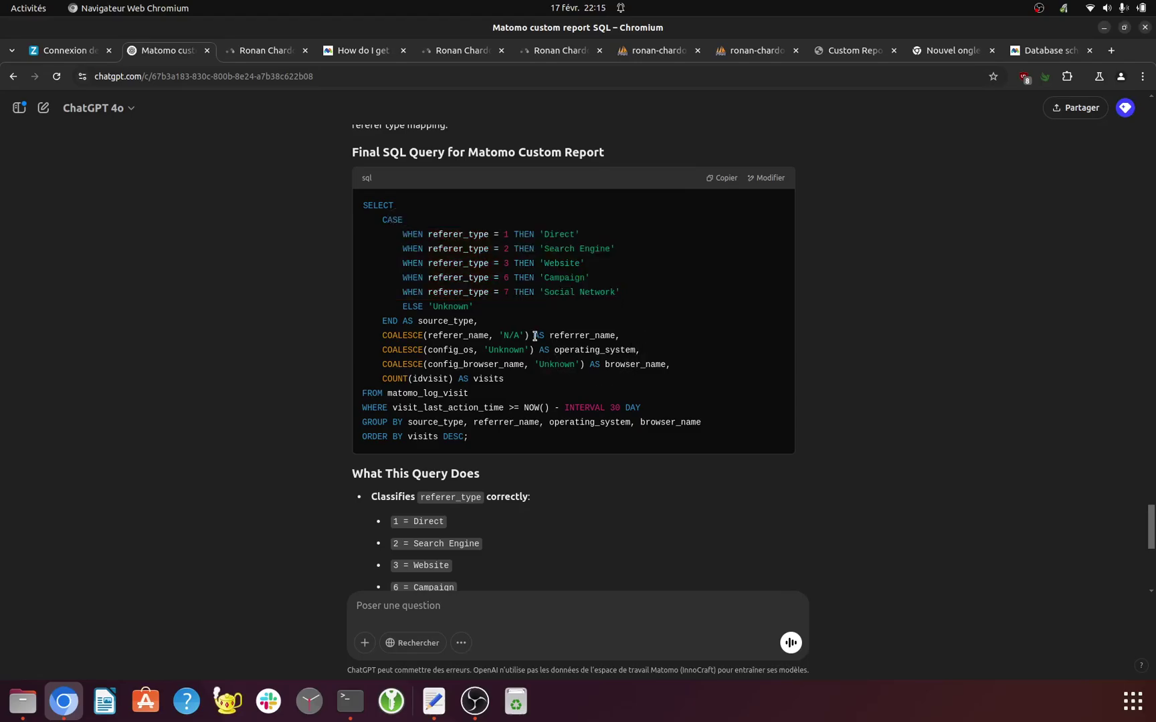
drag(426, 337, 493, 336)
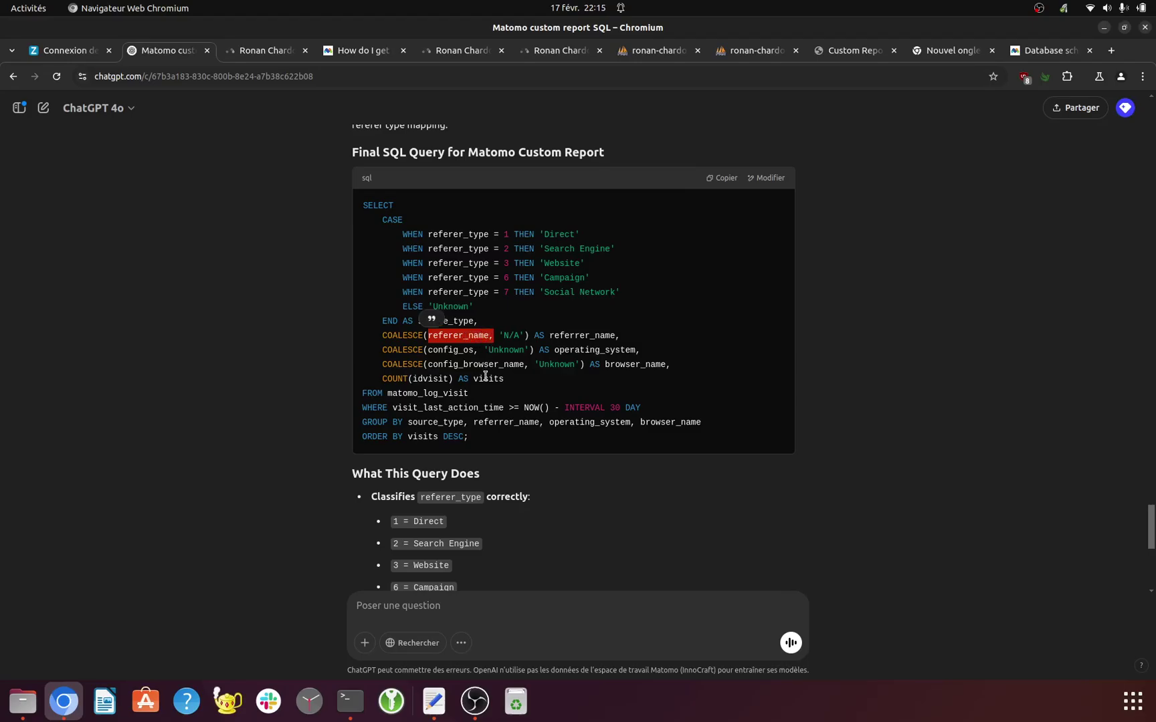
triple_click(423, 364)
click(468, 372)
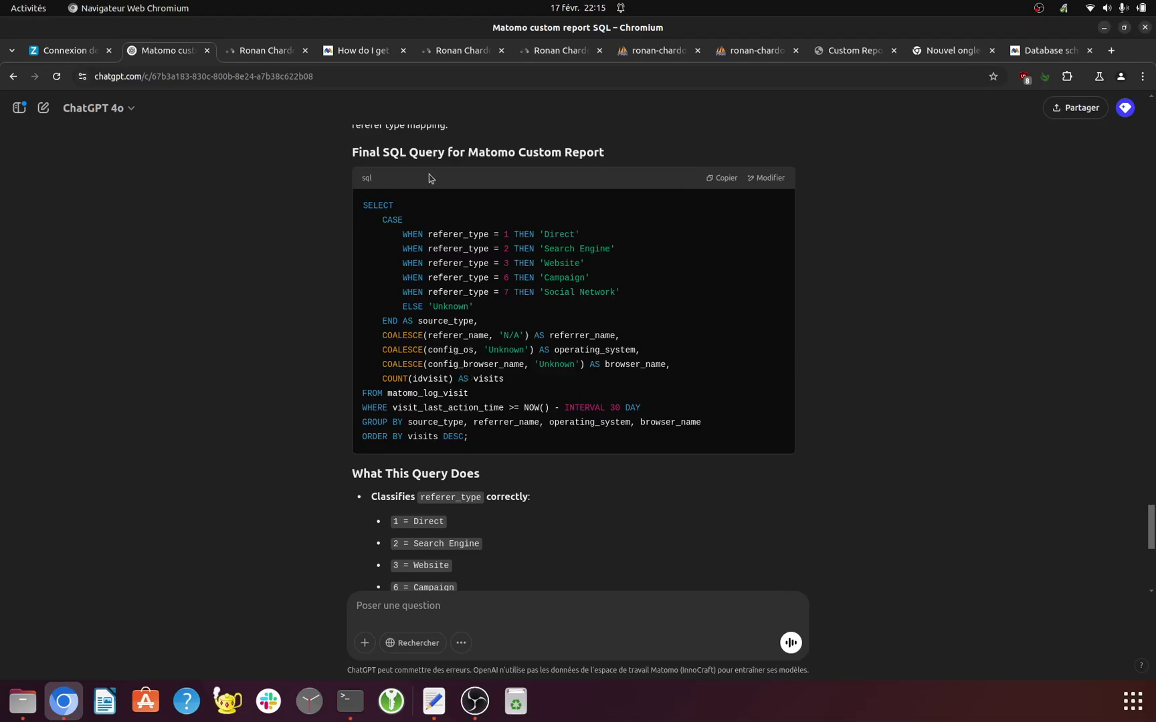
click(656, 52)
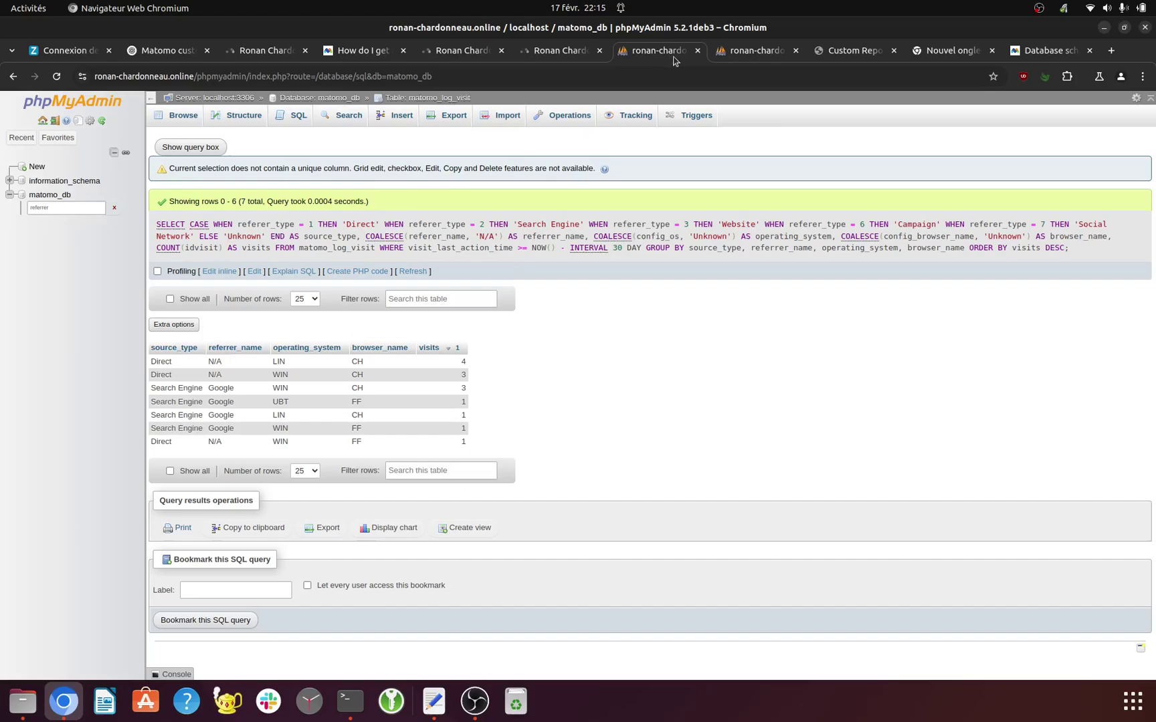
click(744, 55)
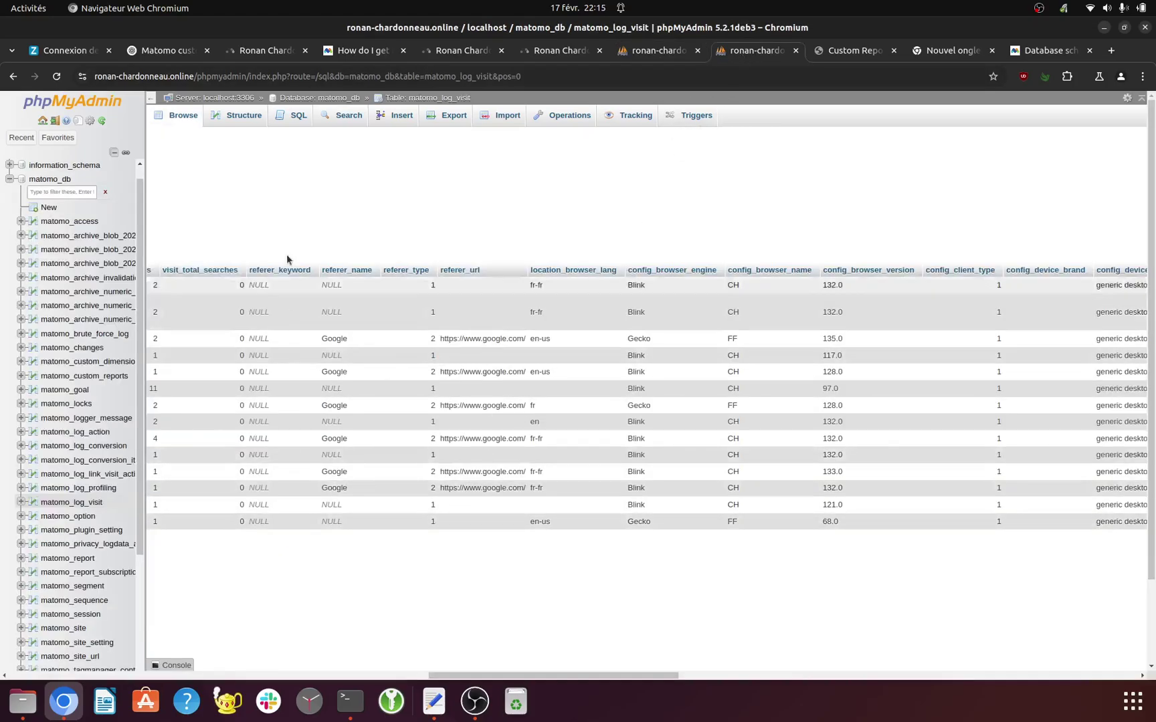